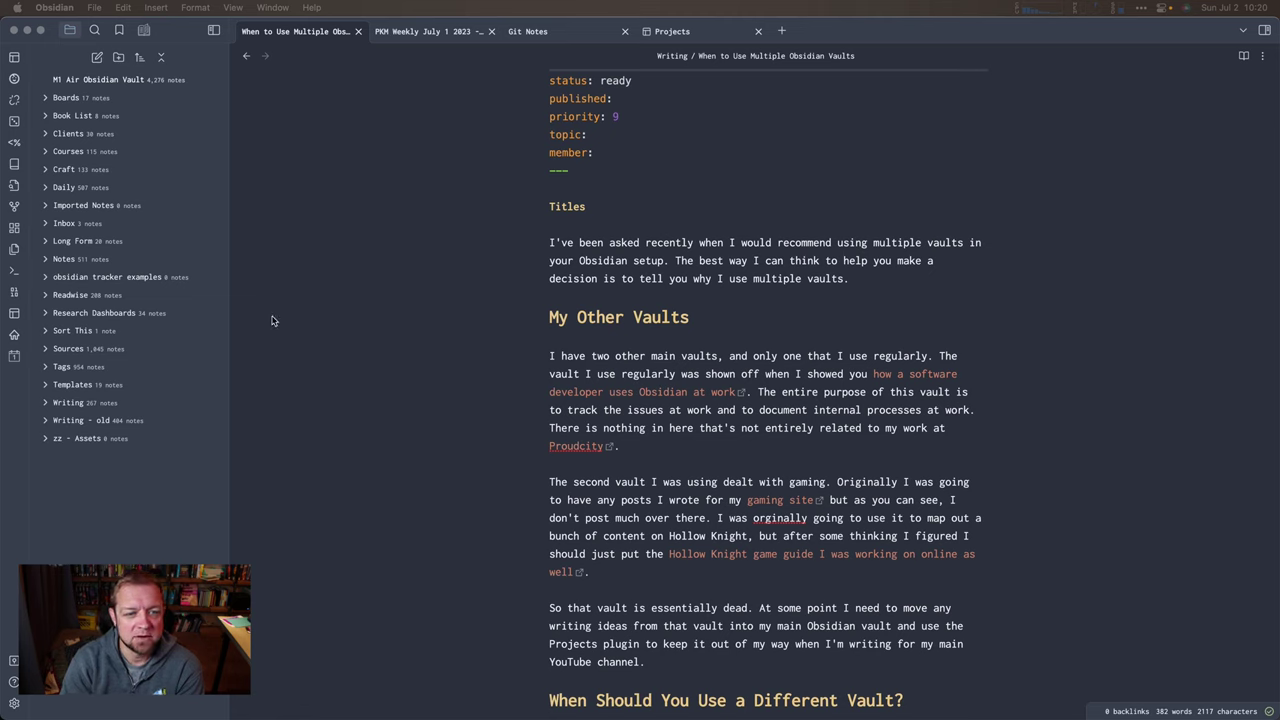
- Expand and collapse the Boards, Courses and Craft folders to preview their contents
click(44, 100)
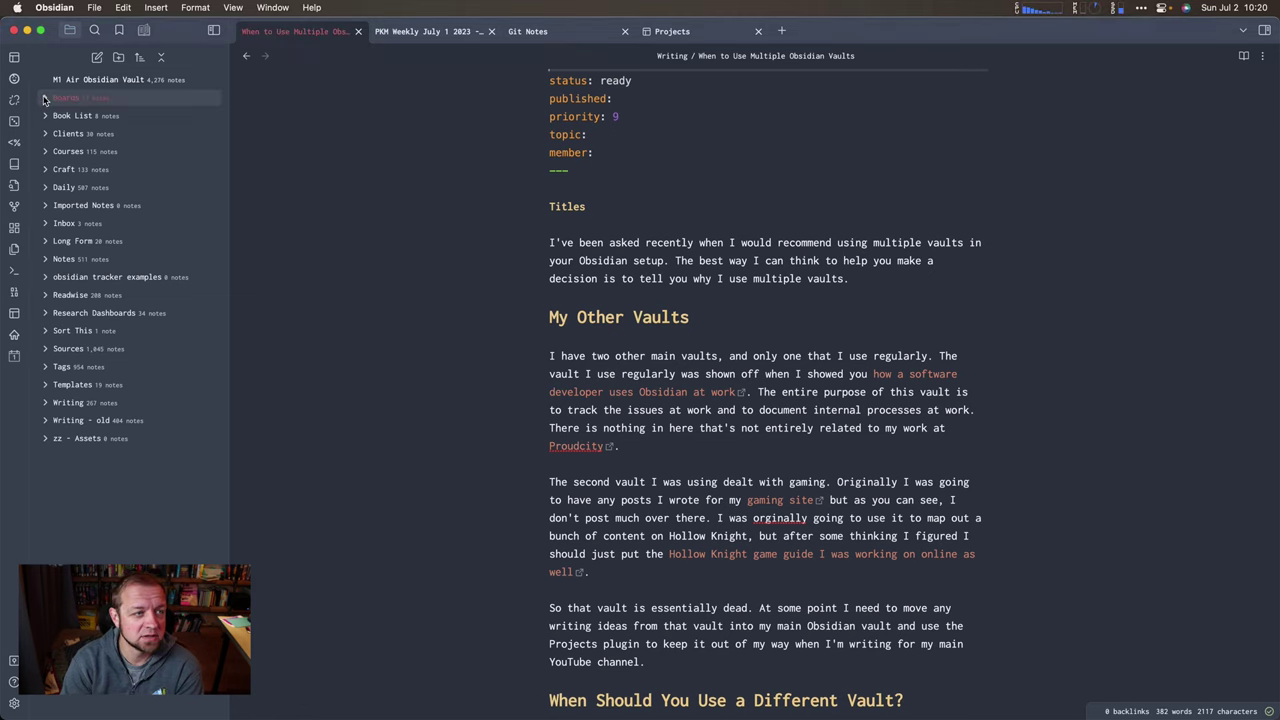
click(45, 100)
click(44, 100)
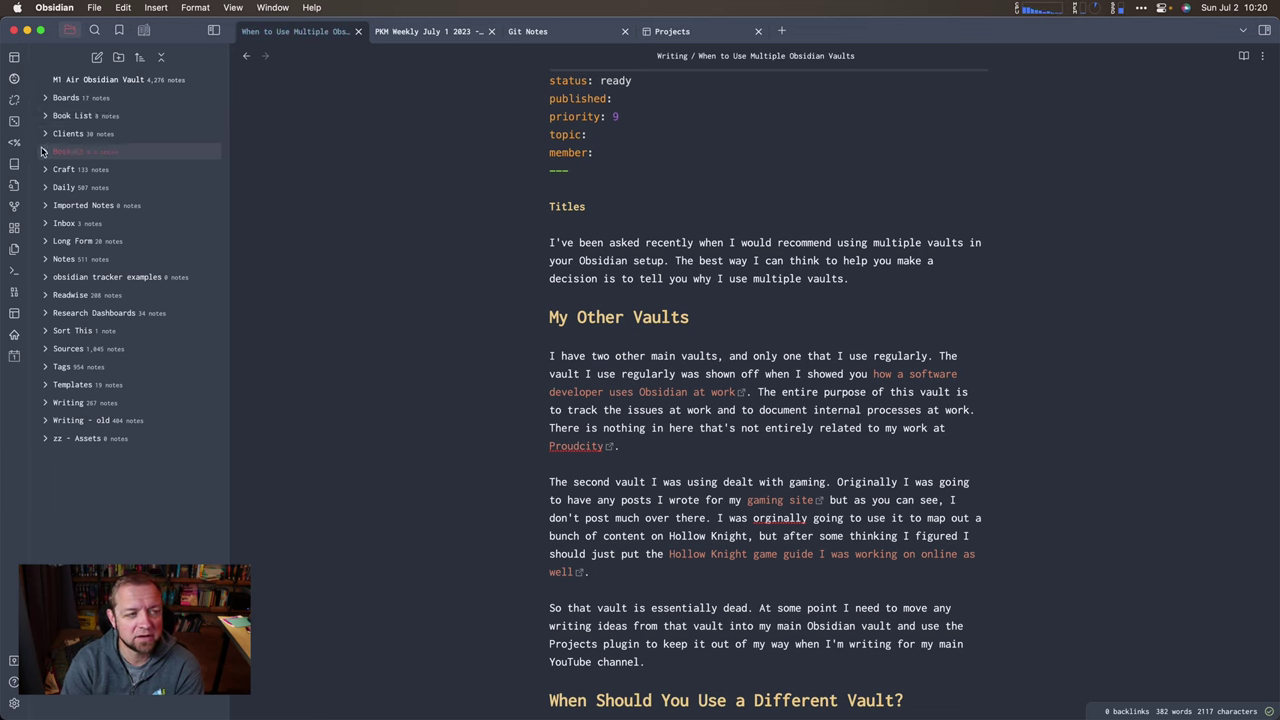
click(44, 152)
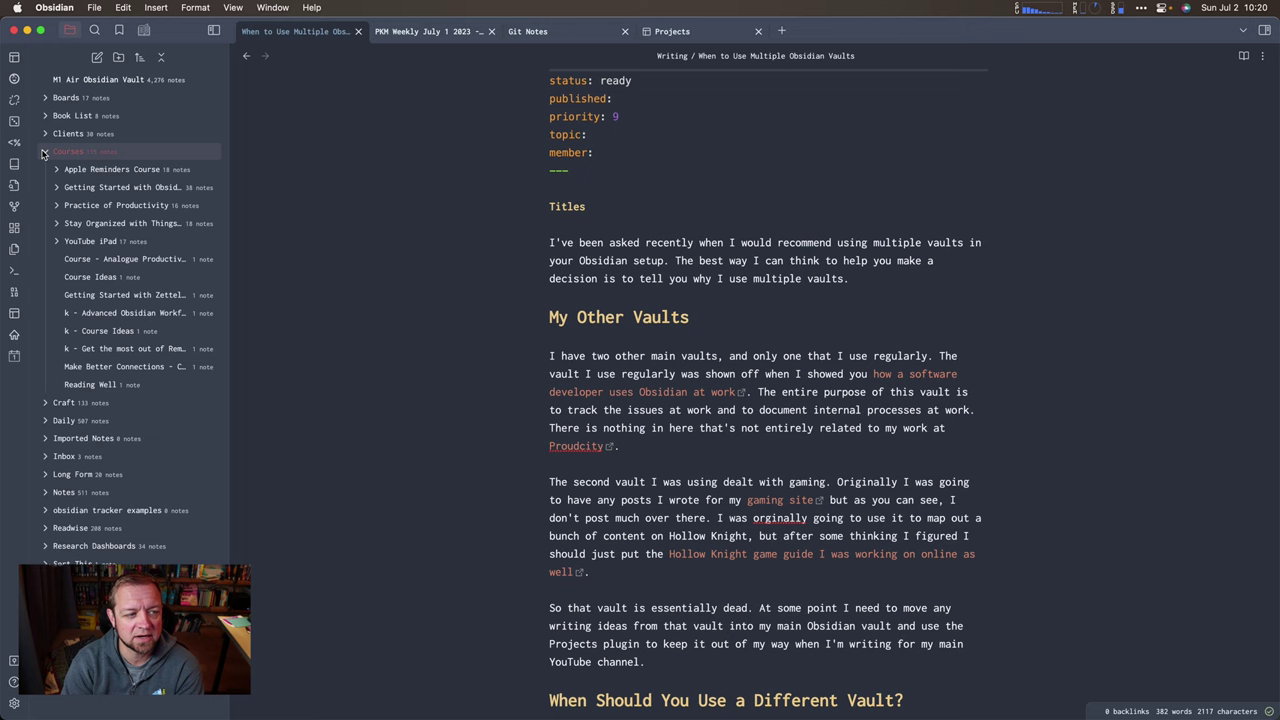
click(44, 152)
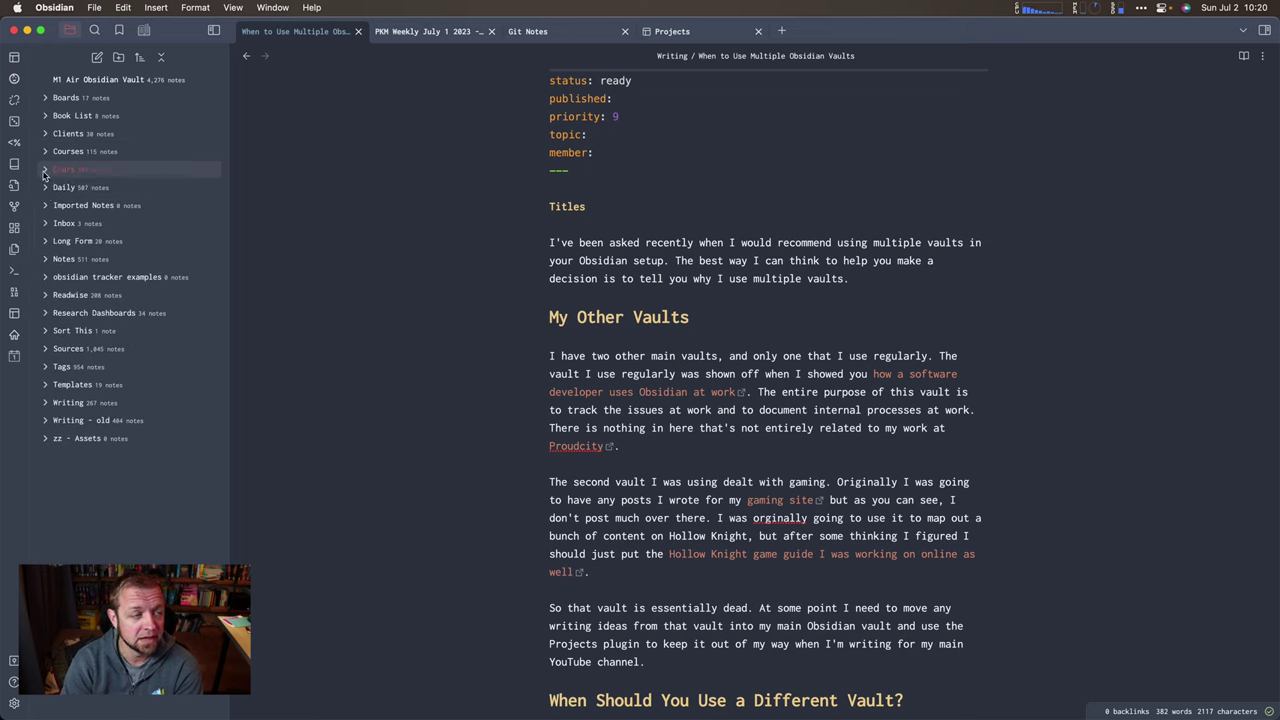
click(44, 170)
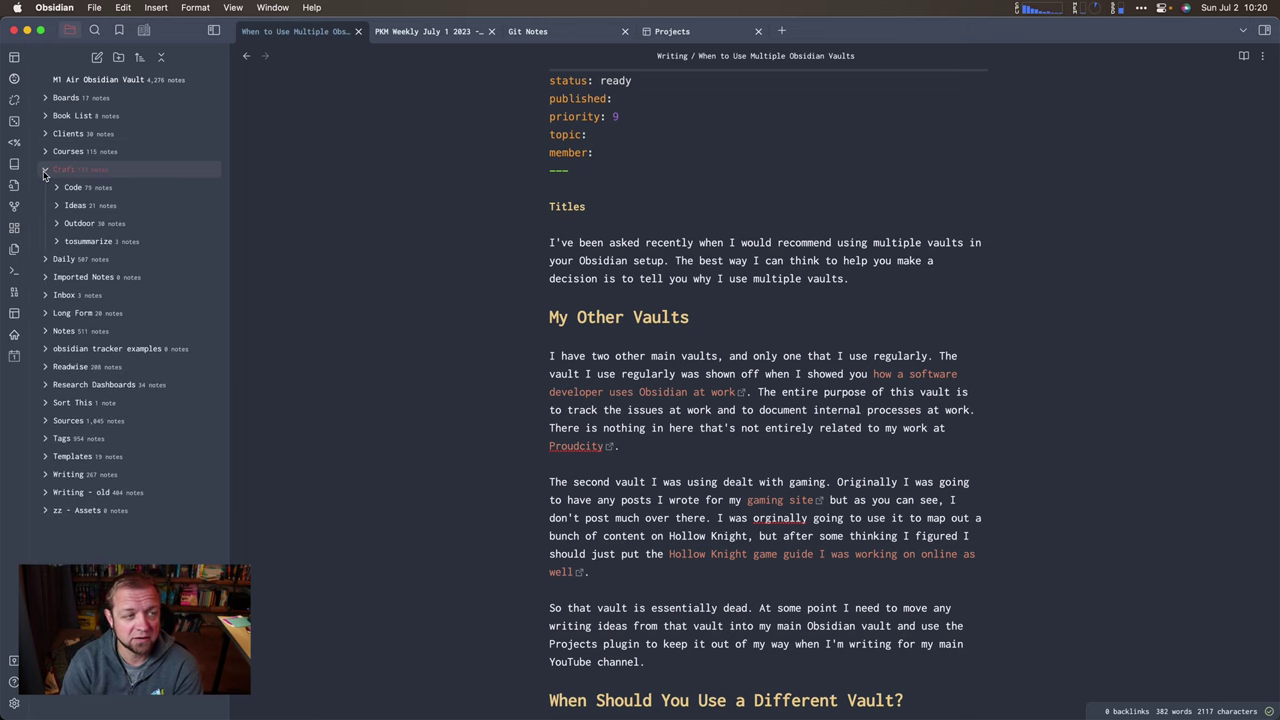
click(44, 170)
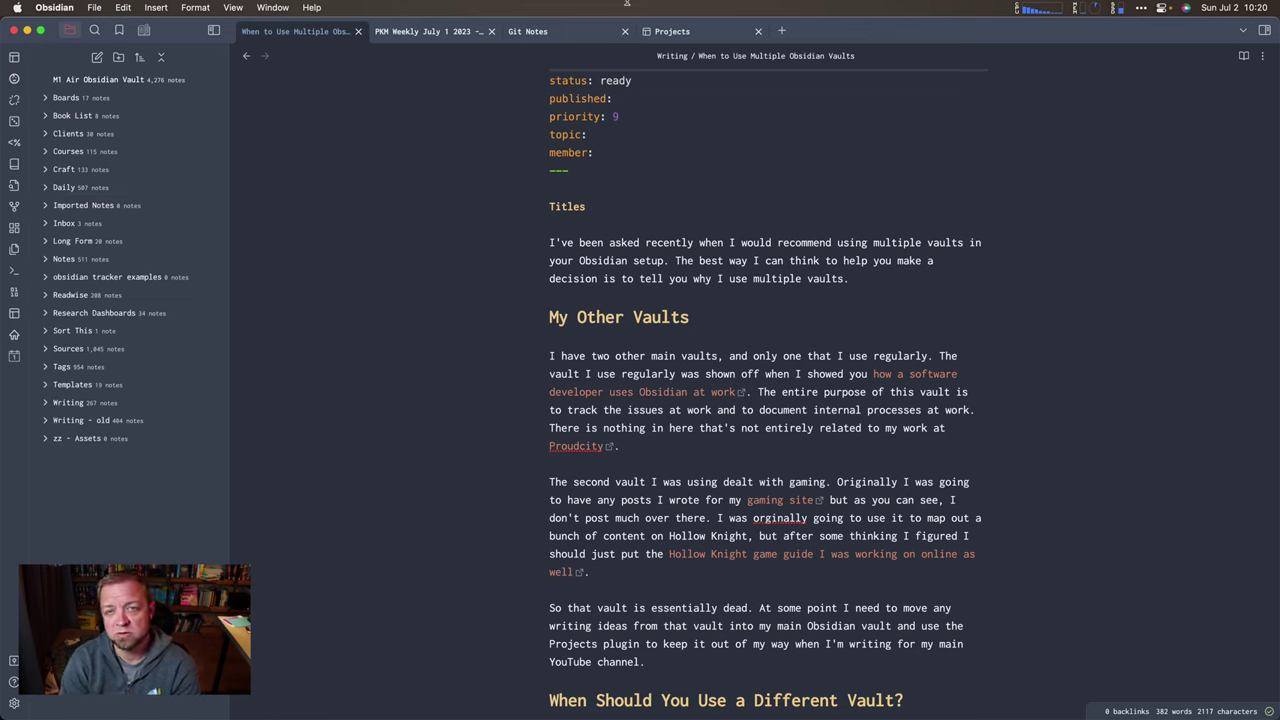
- Open the Projects board, try the Code and Member views, then return to the status Board view
click(668, 33)
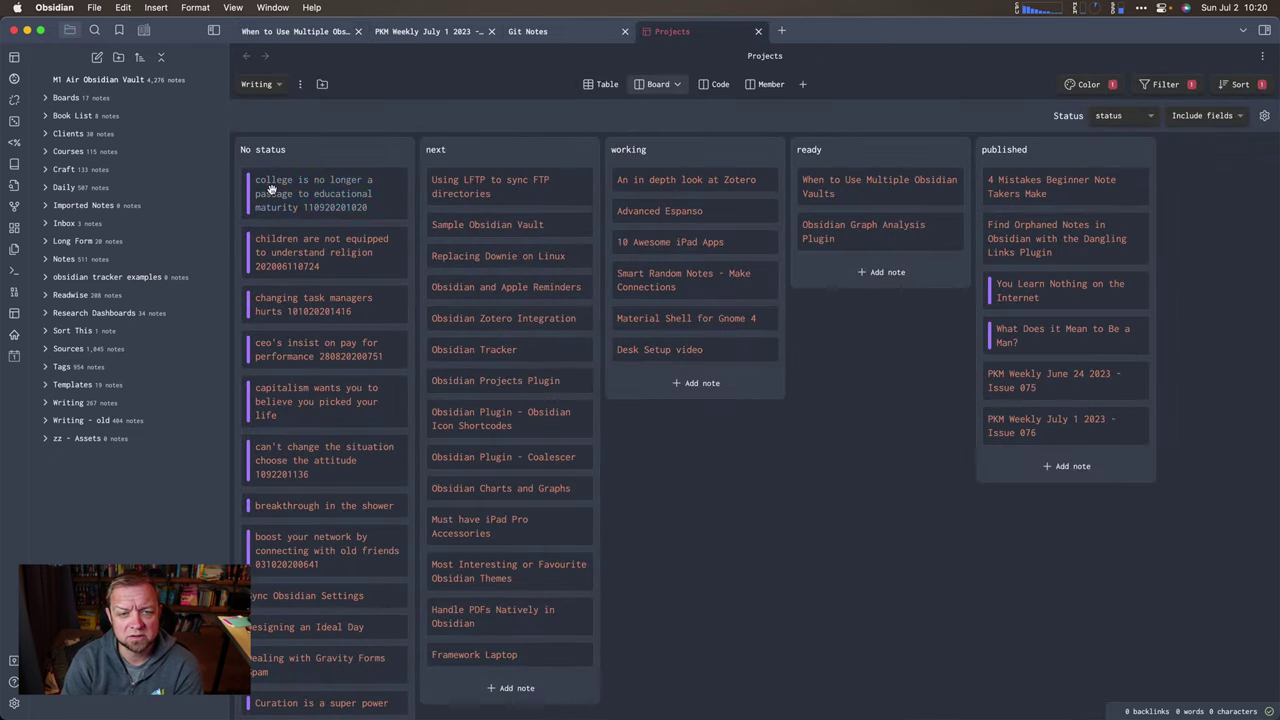
click(718, 84)
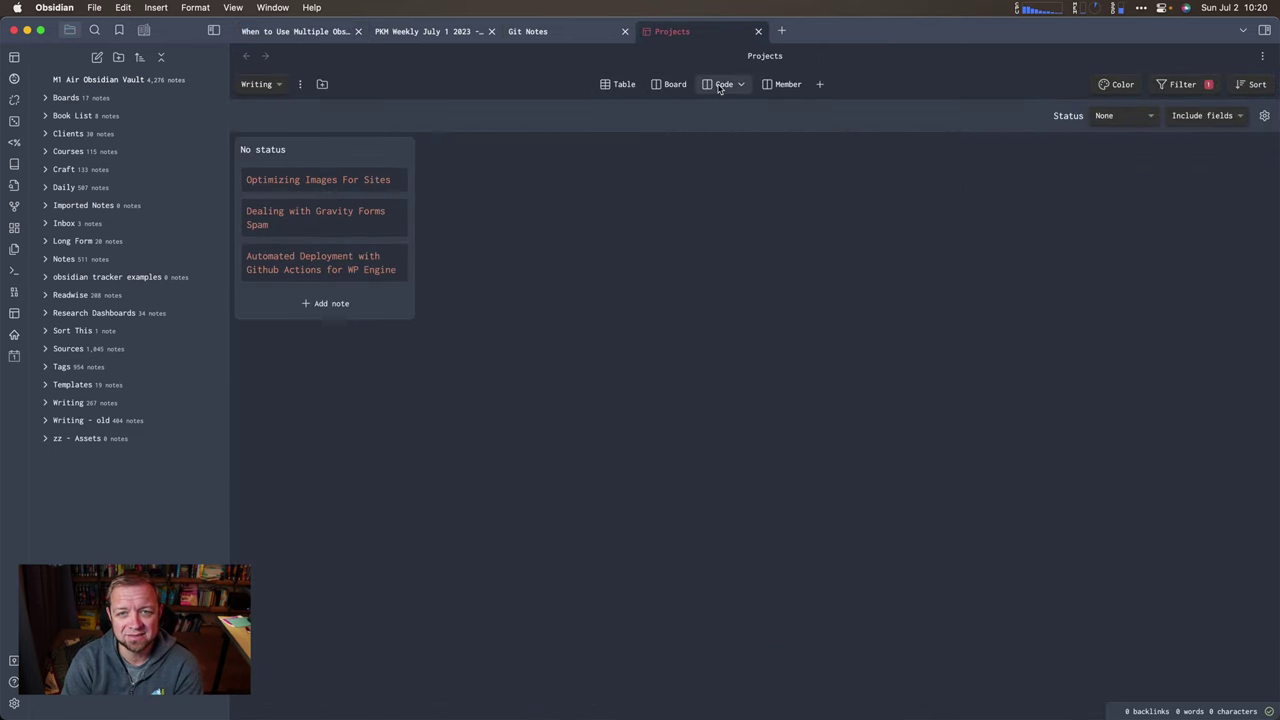
click(778, 84)
click(672, 86)
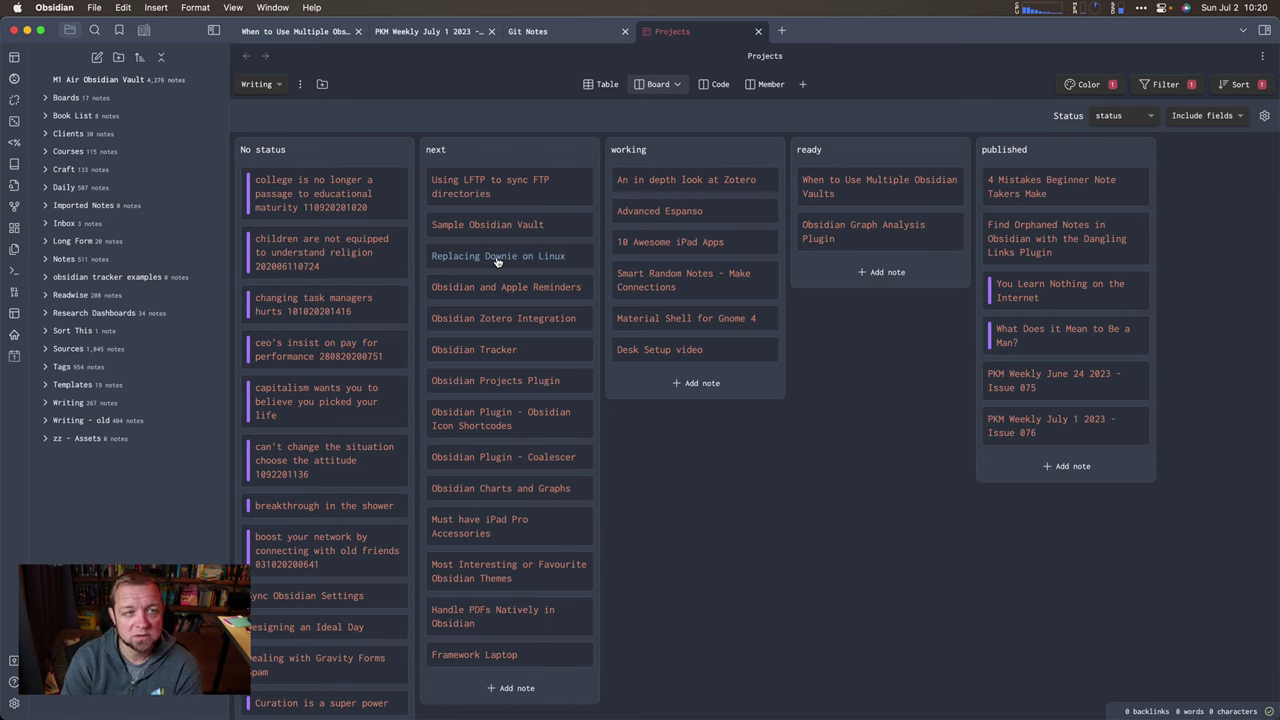
- Switch to the proudcity-docs vault with Cmd+`, collapse How To, and peek into Github Issue Notes
key(super+grave)
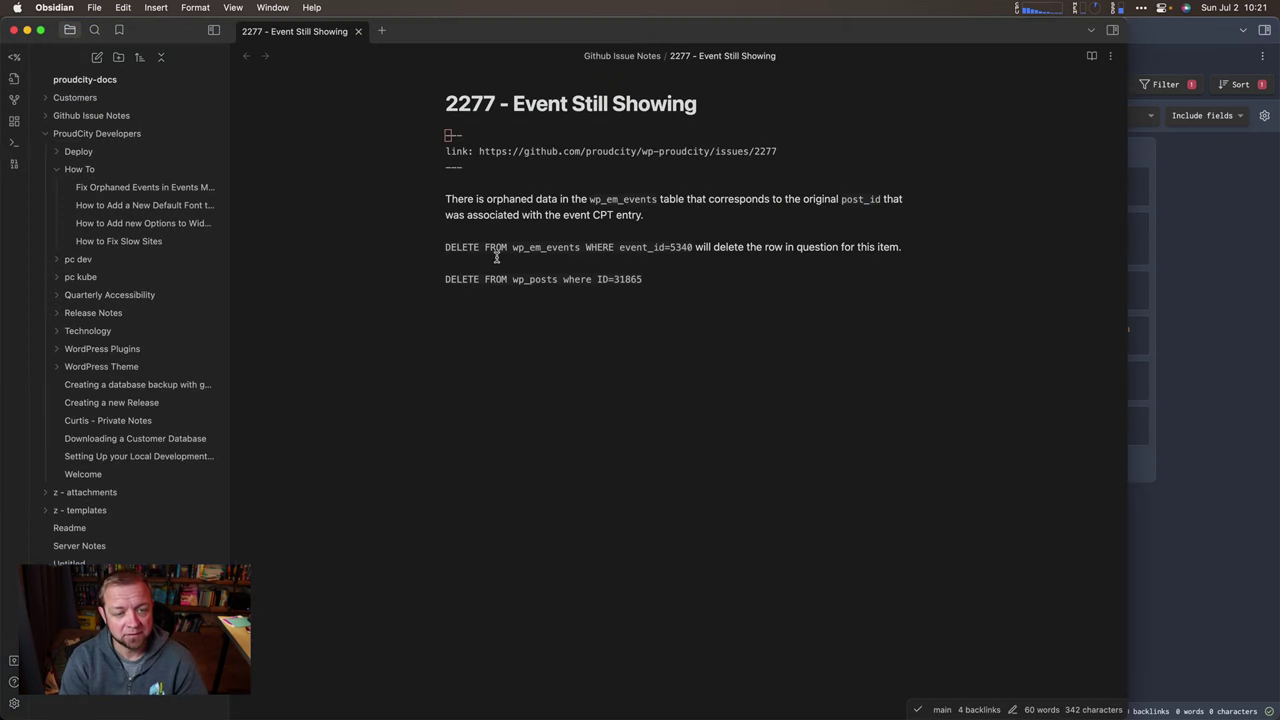
click(58, 173)
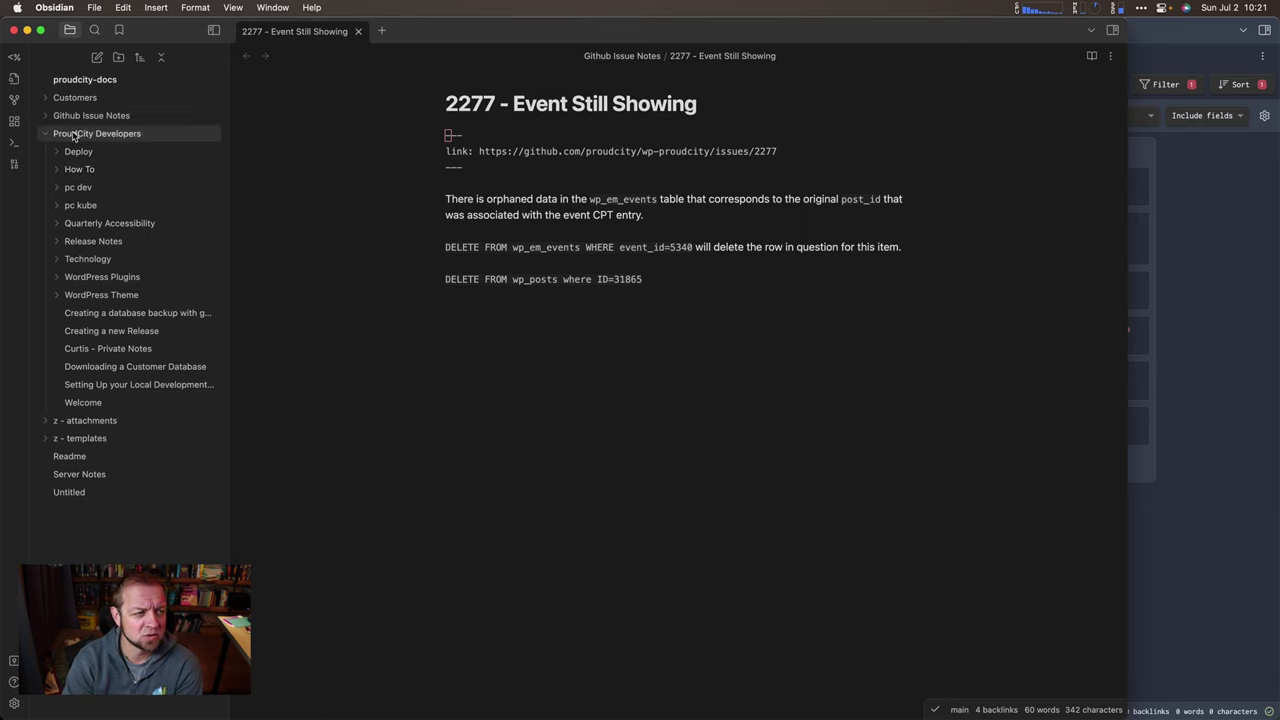
click(50, 115)
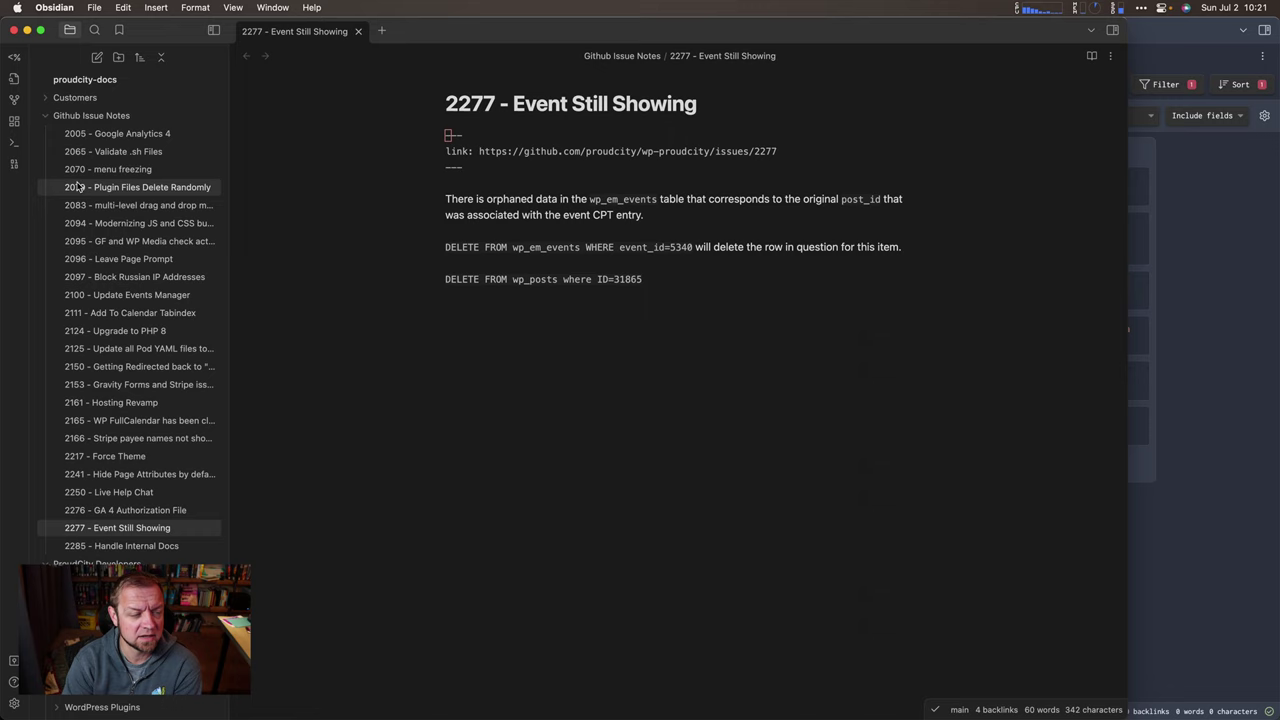
click(45, 117)
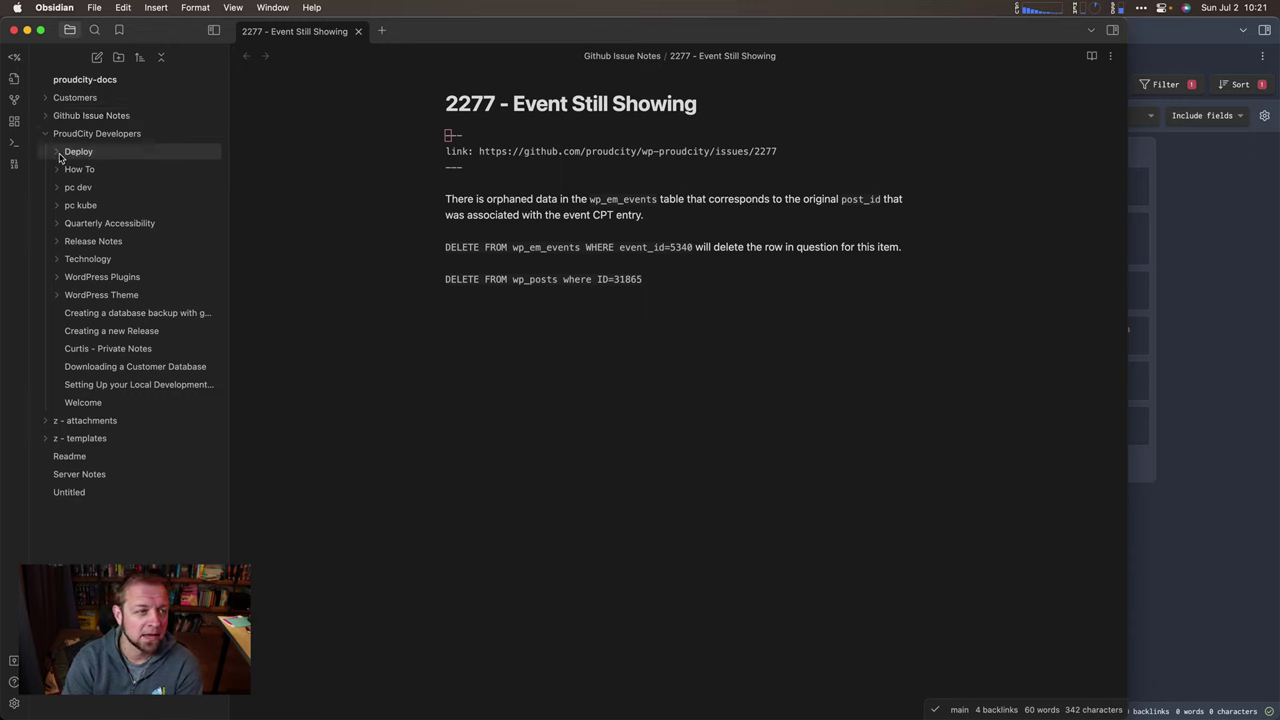
- Browse the Deploy, How To, pc dev and pc kube folders by expanding and collapsing them
click(56, 152)
click(56, 152)
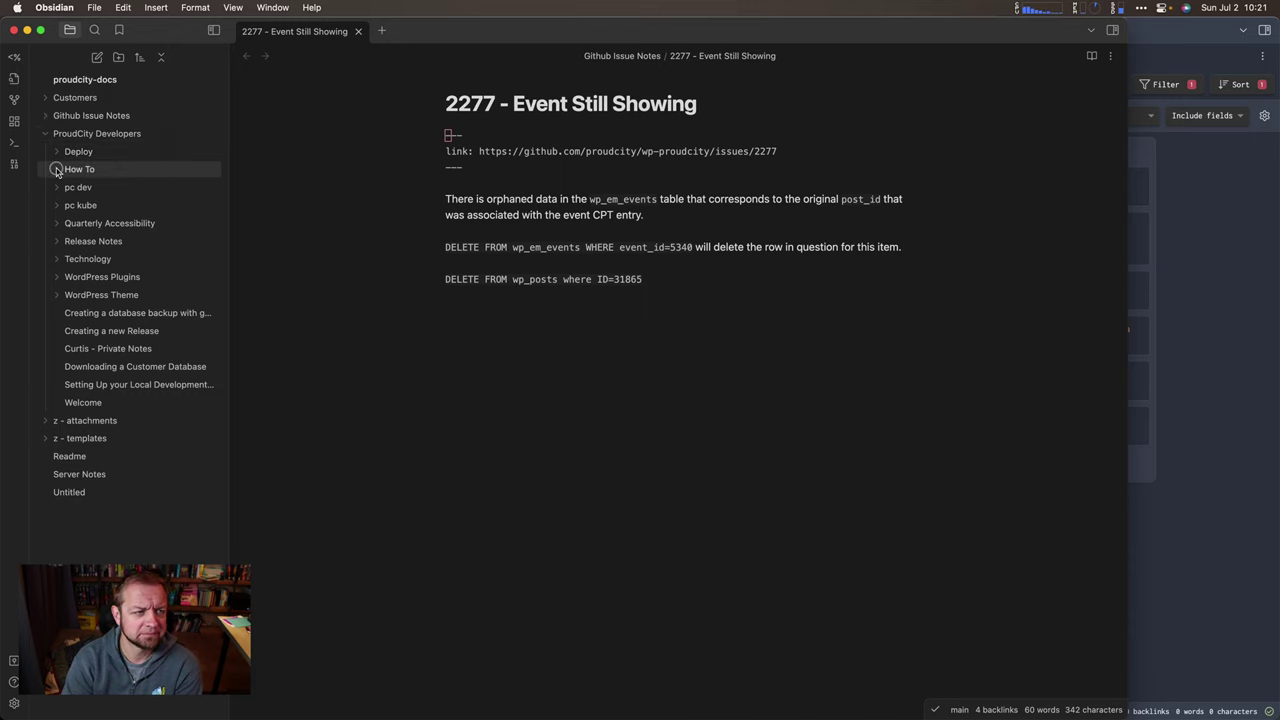
click(56, 169)
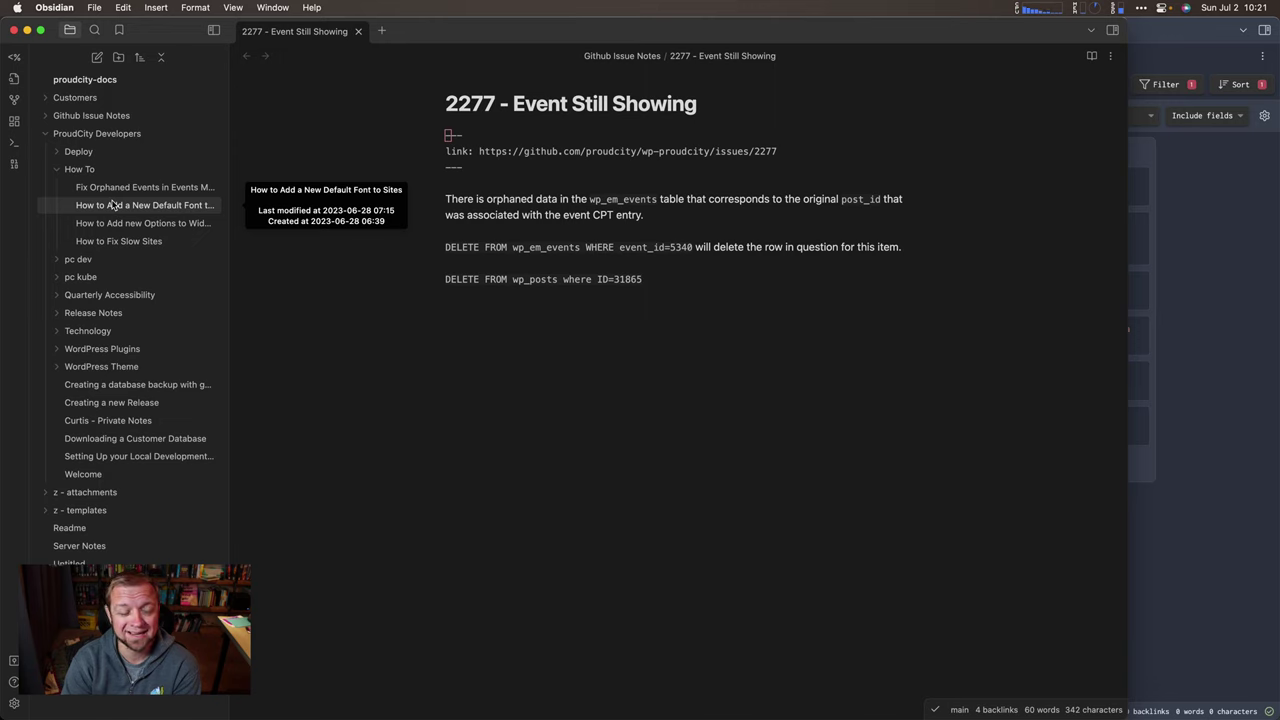
click(56, 169)
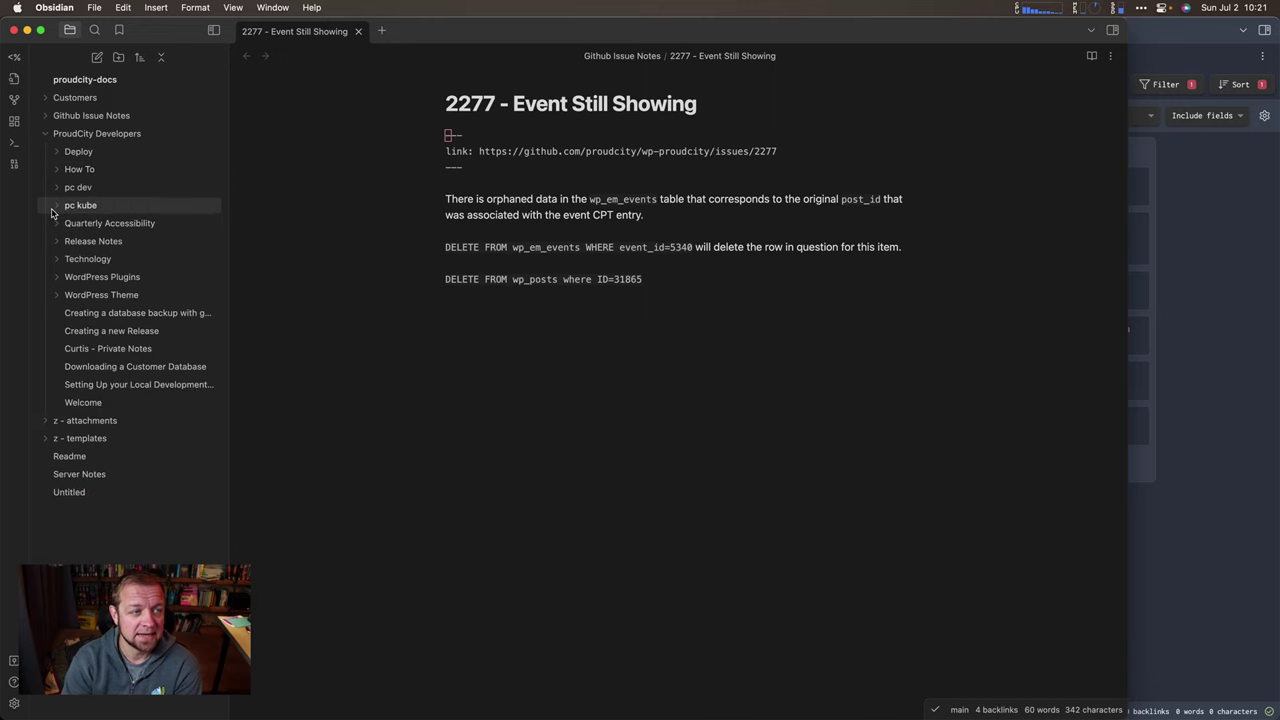
click(56, 190)
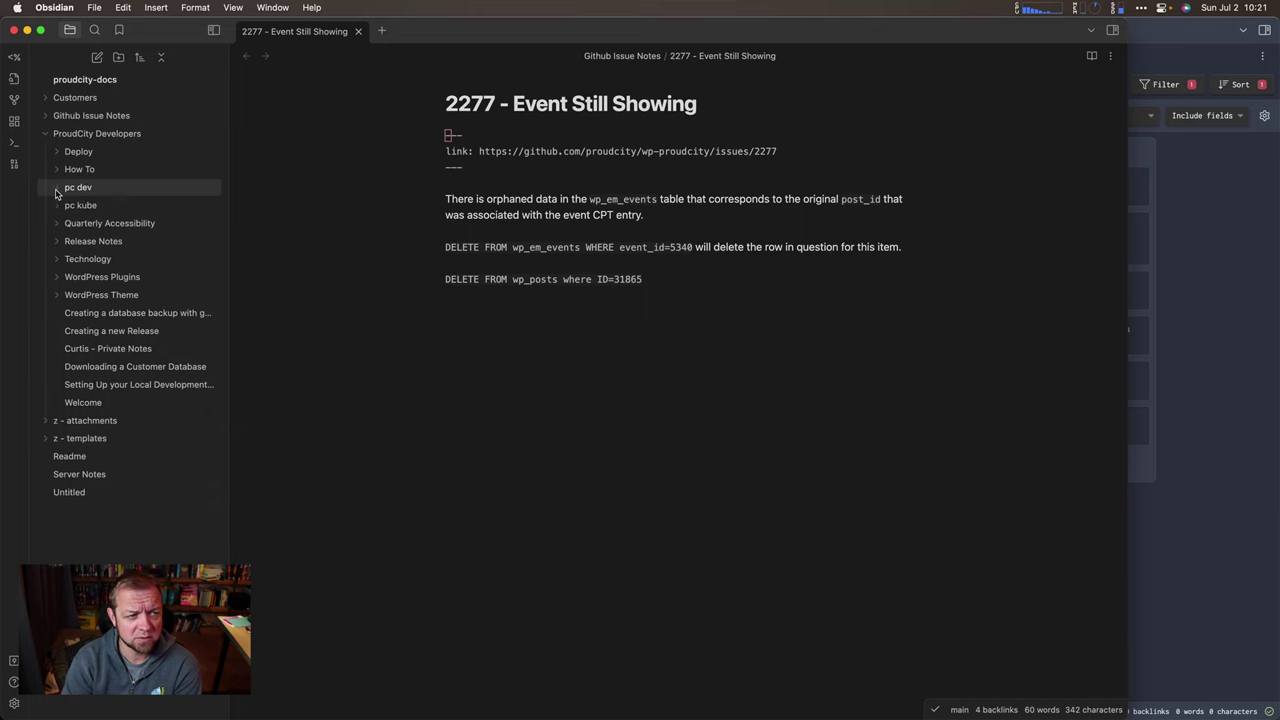
click(57, 207)
click(57, 208)
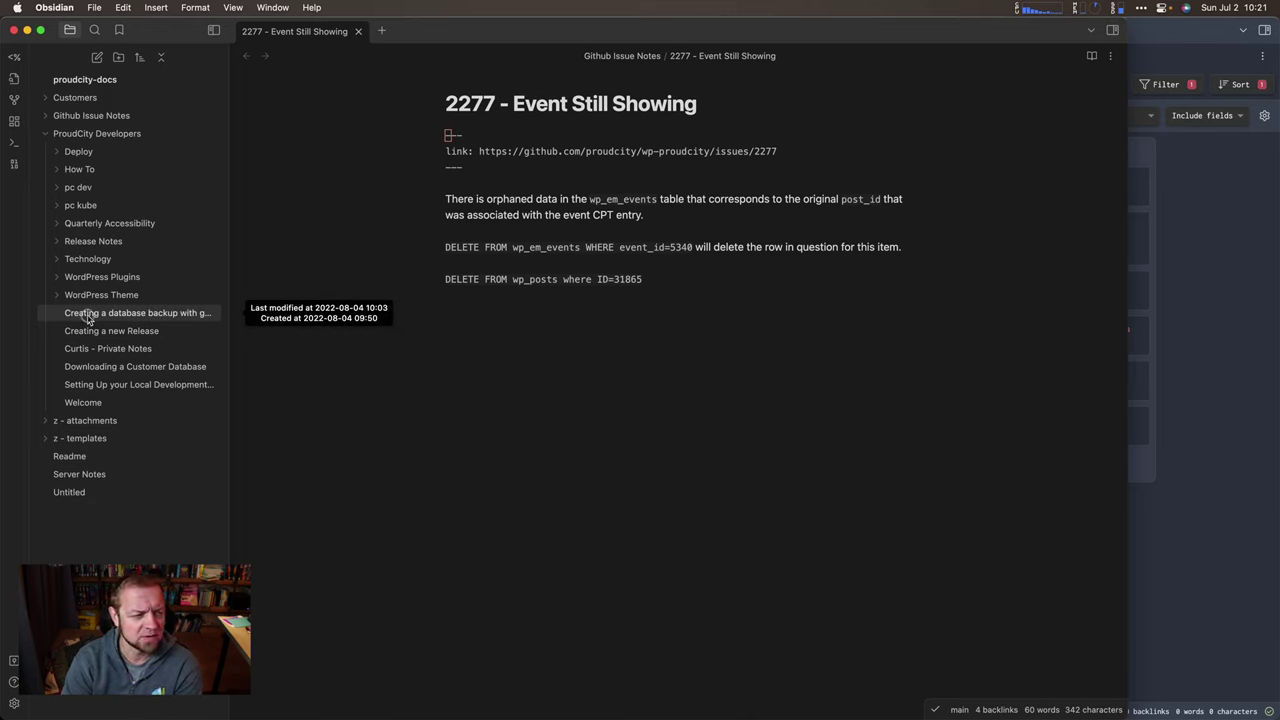
drag(88, 318, 80, 173)
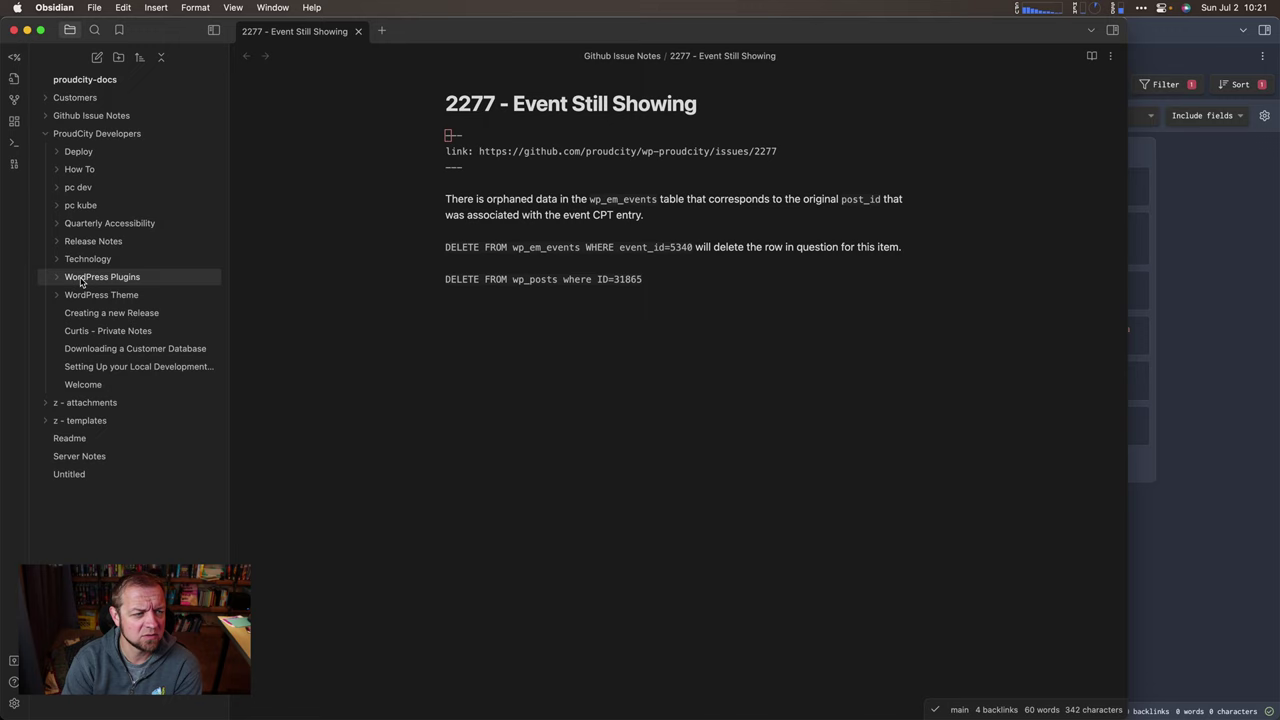
drag(95, 318, 82, 188)
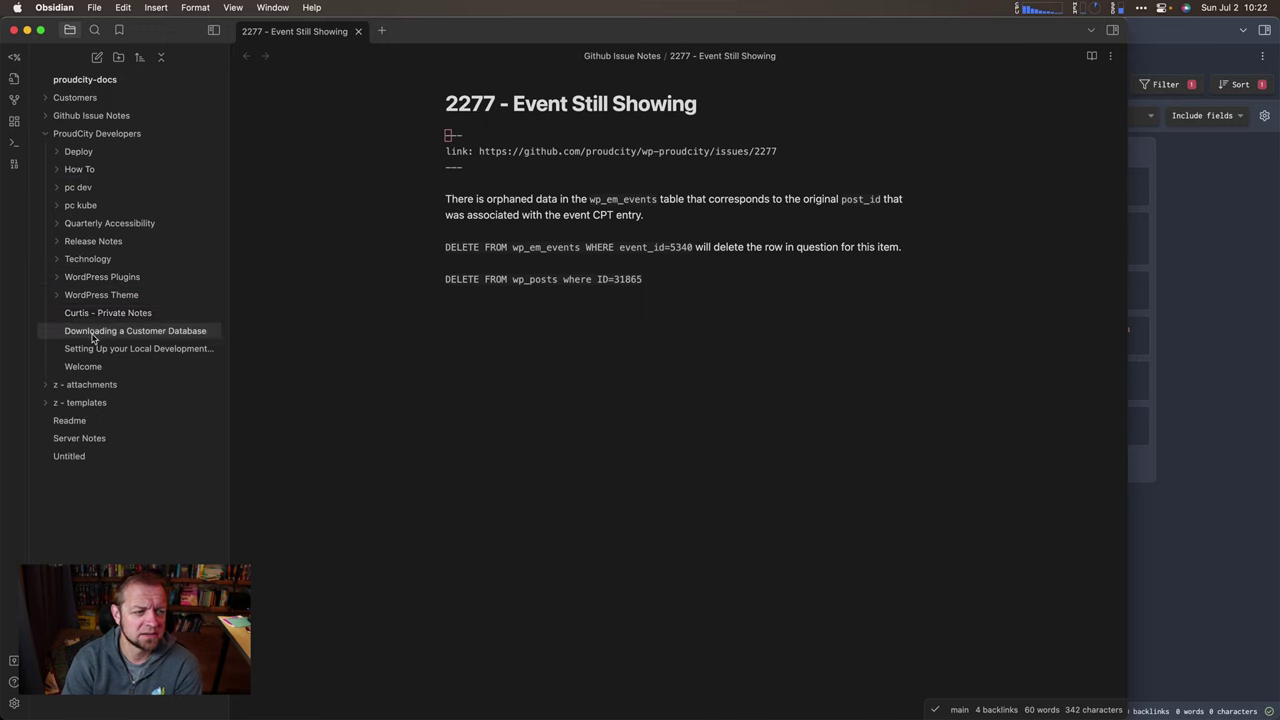
drag(93, 338, 88, 176)
drag(94, 331, 83, 171)
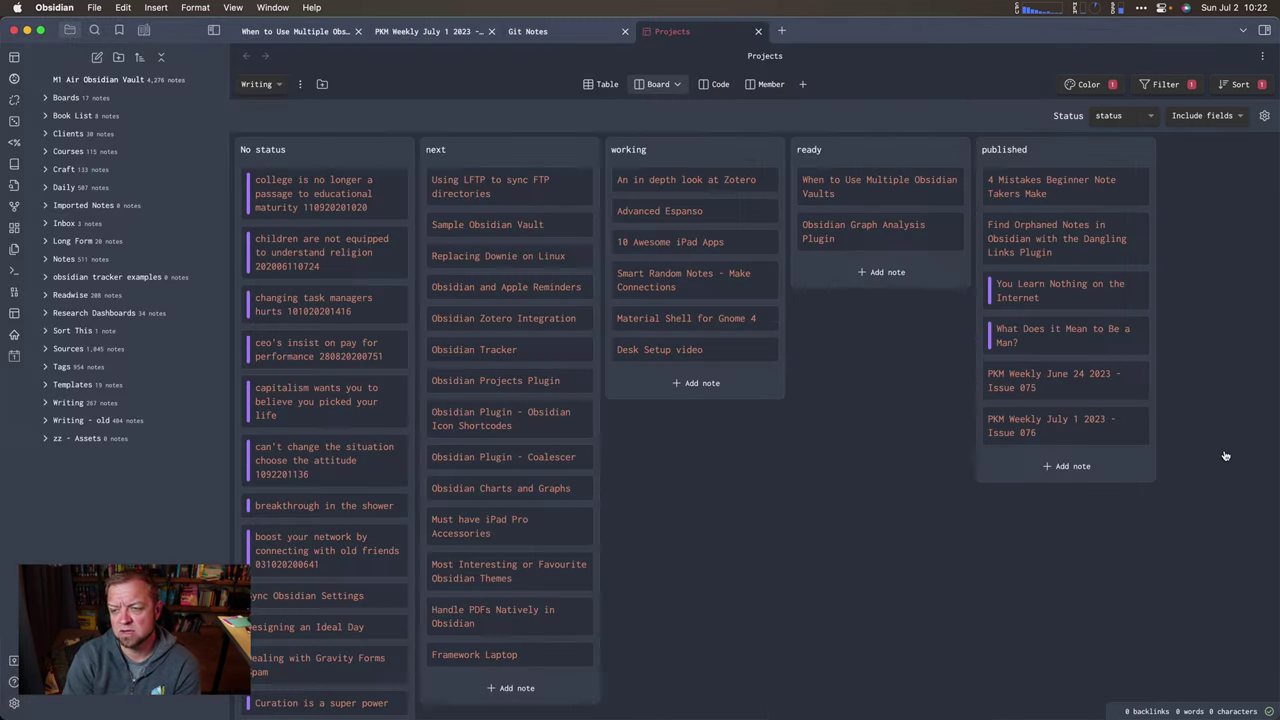
- Bring the main vault's Projects board forward, then cycle back to the proudcity-docs vault window
click(1226, 457)
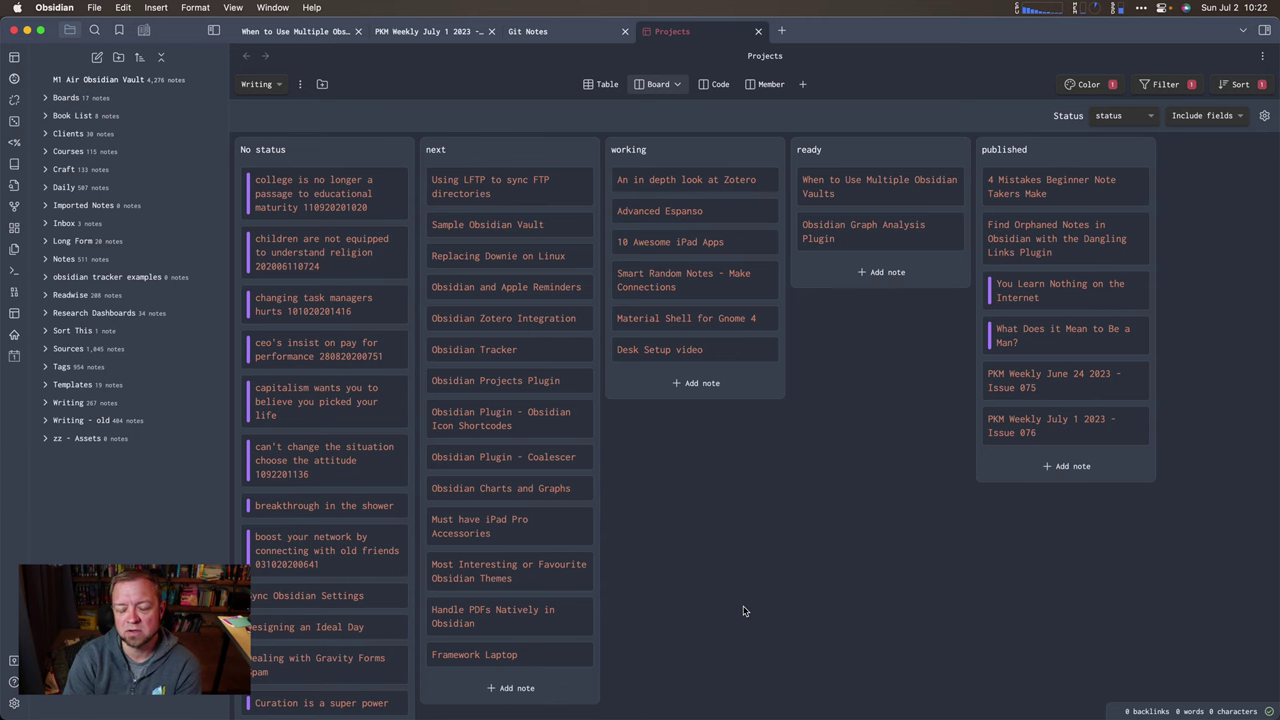
key(super+grave)
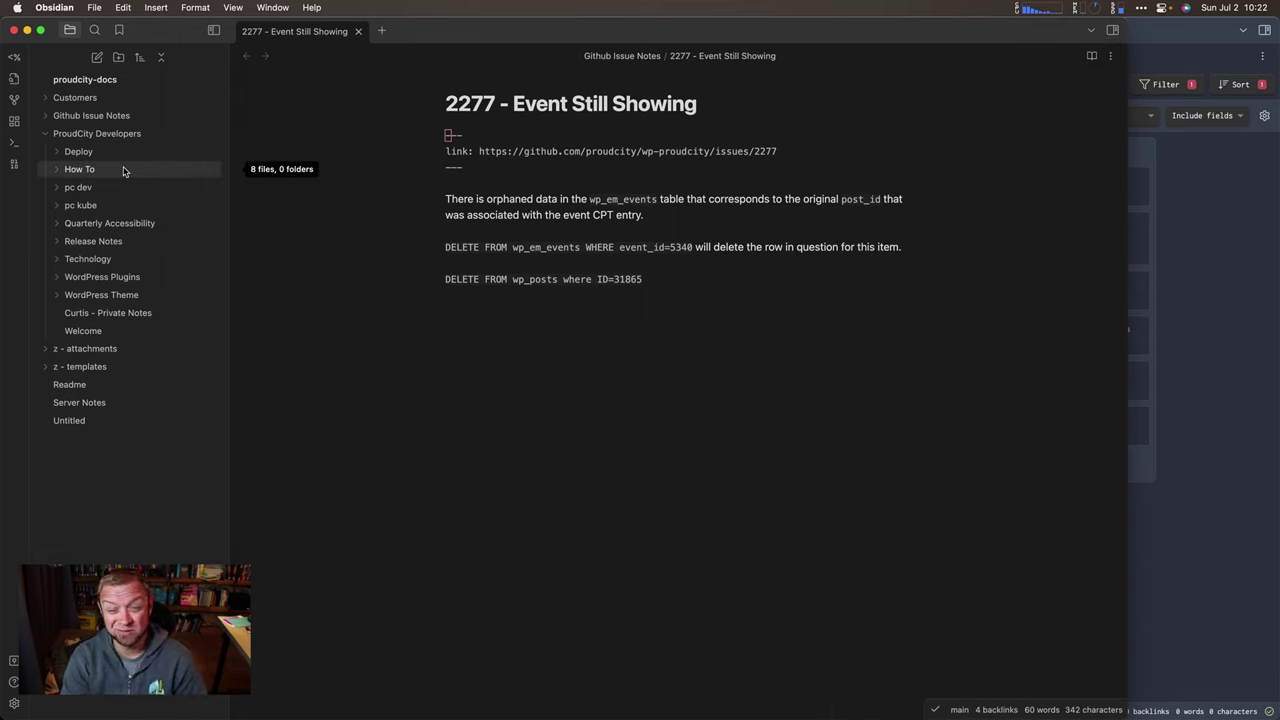
- Bring the gaming vault forward, expand Game Guides and open the Hollow Knight note
key(super+grave)
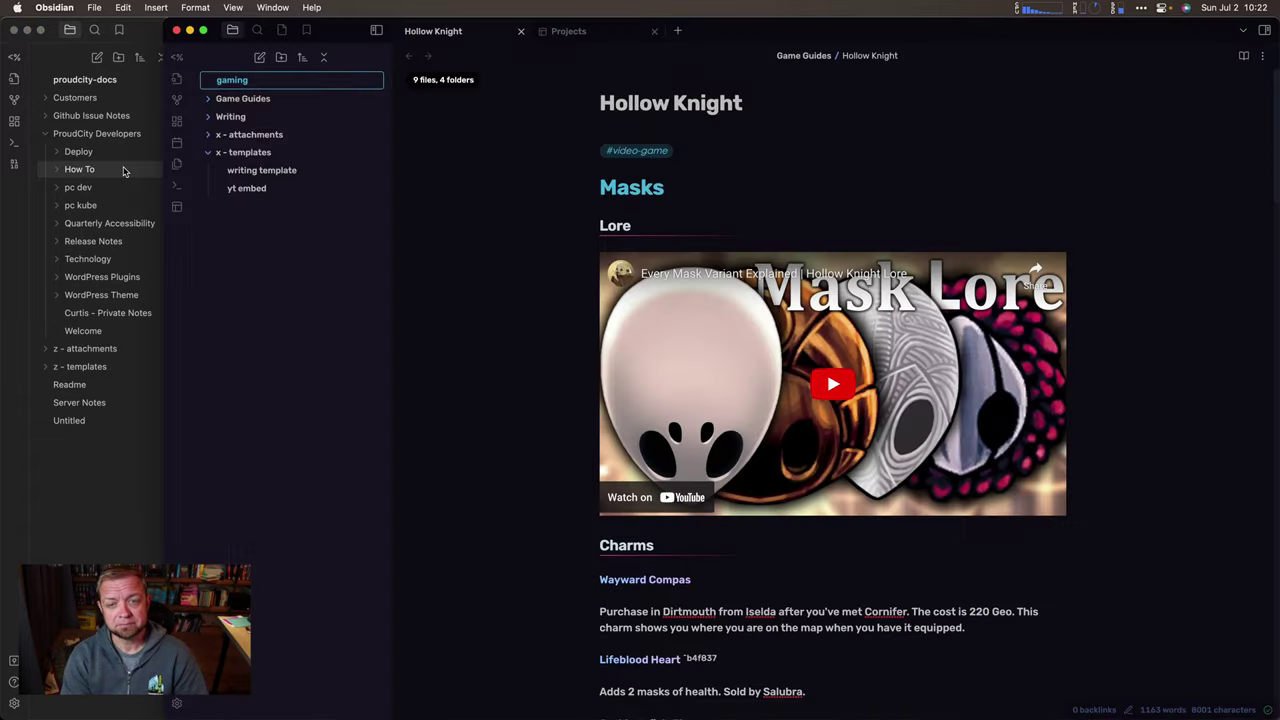
click(423, 301)
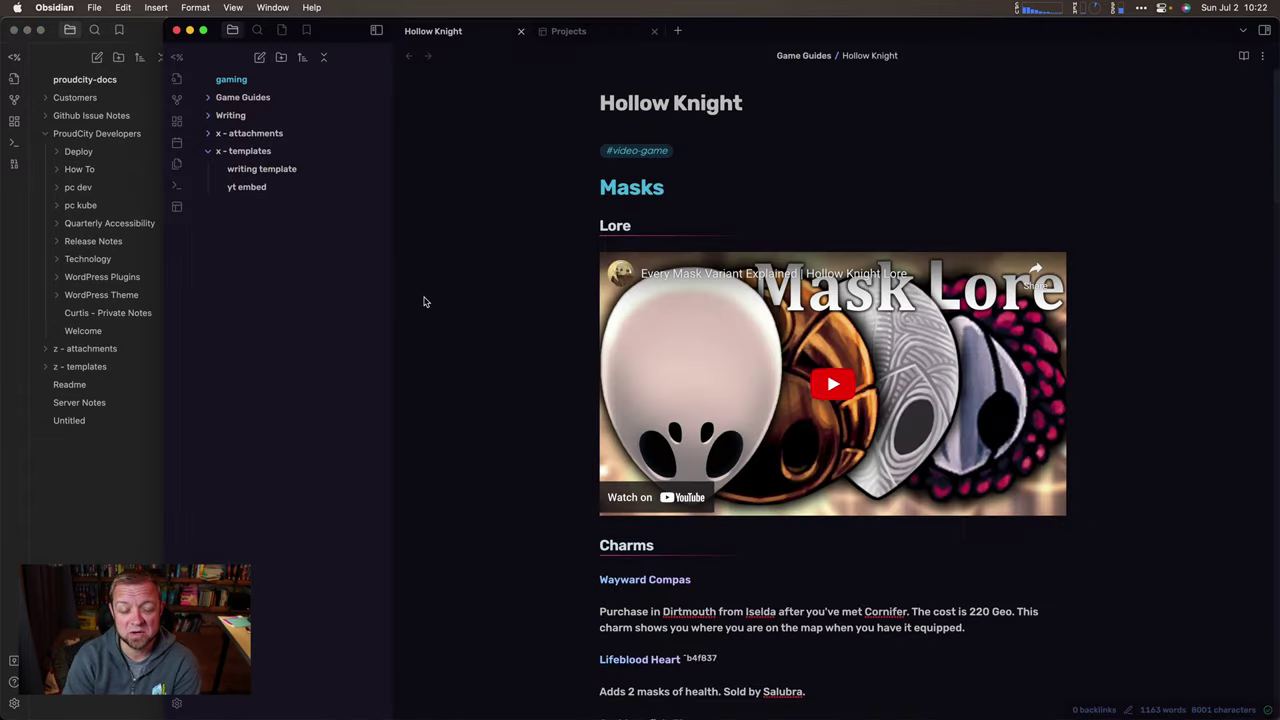
click(205, 100)
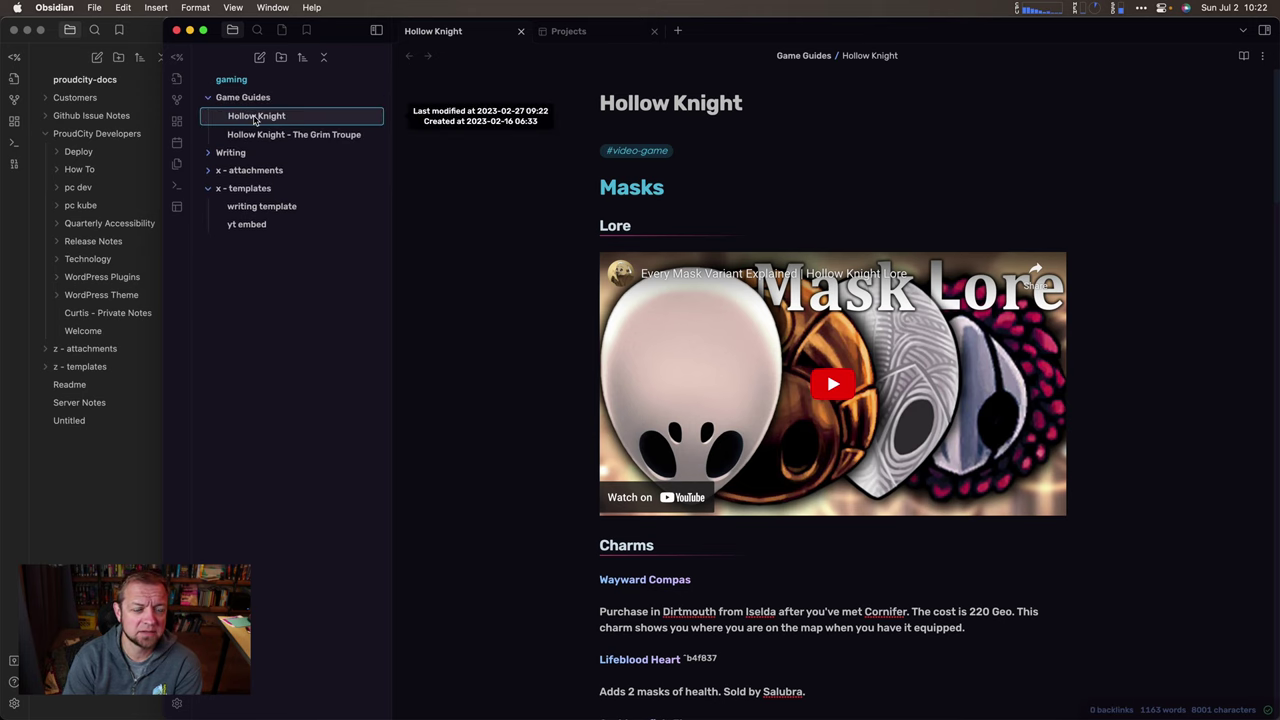
click(255, 119)
- Scroll down through the Hollow Knight note's embedded videos and back up
scroll(936, 470, down, 3)
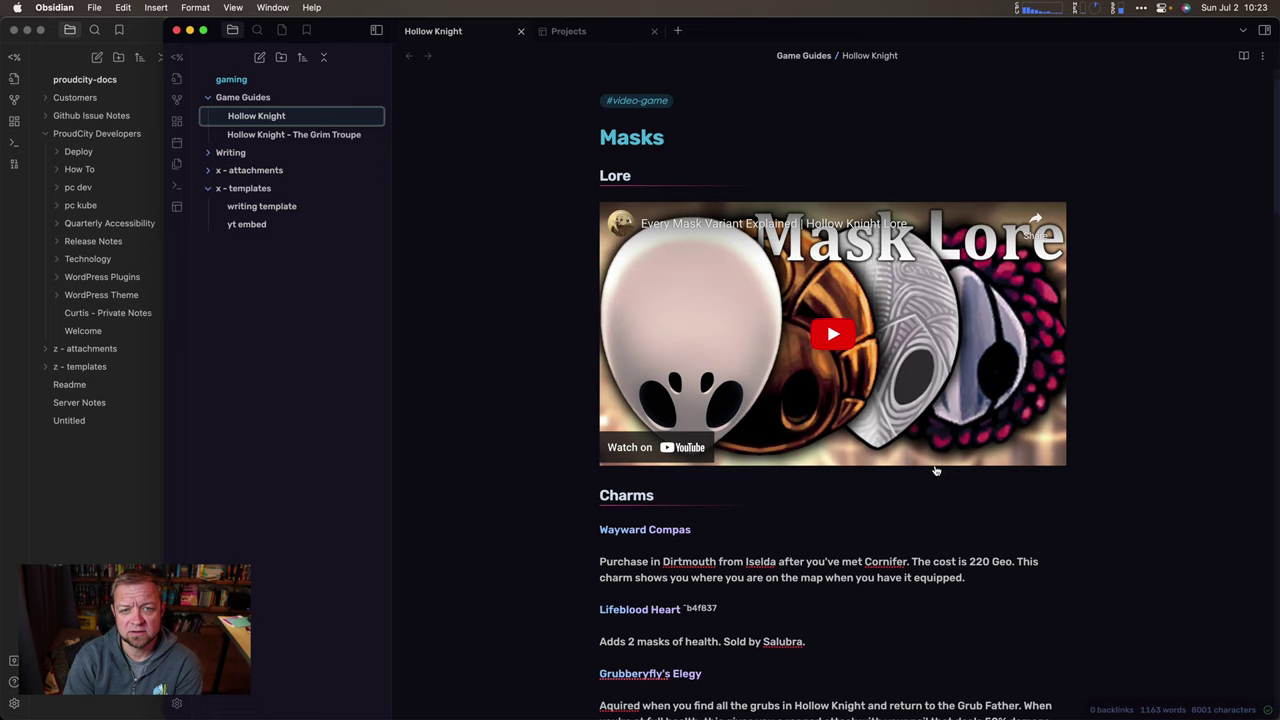
scroll(936, 470, down, 15)
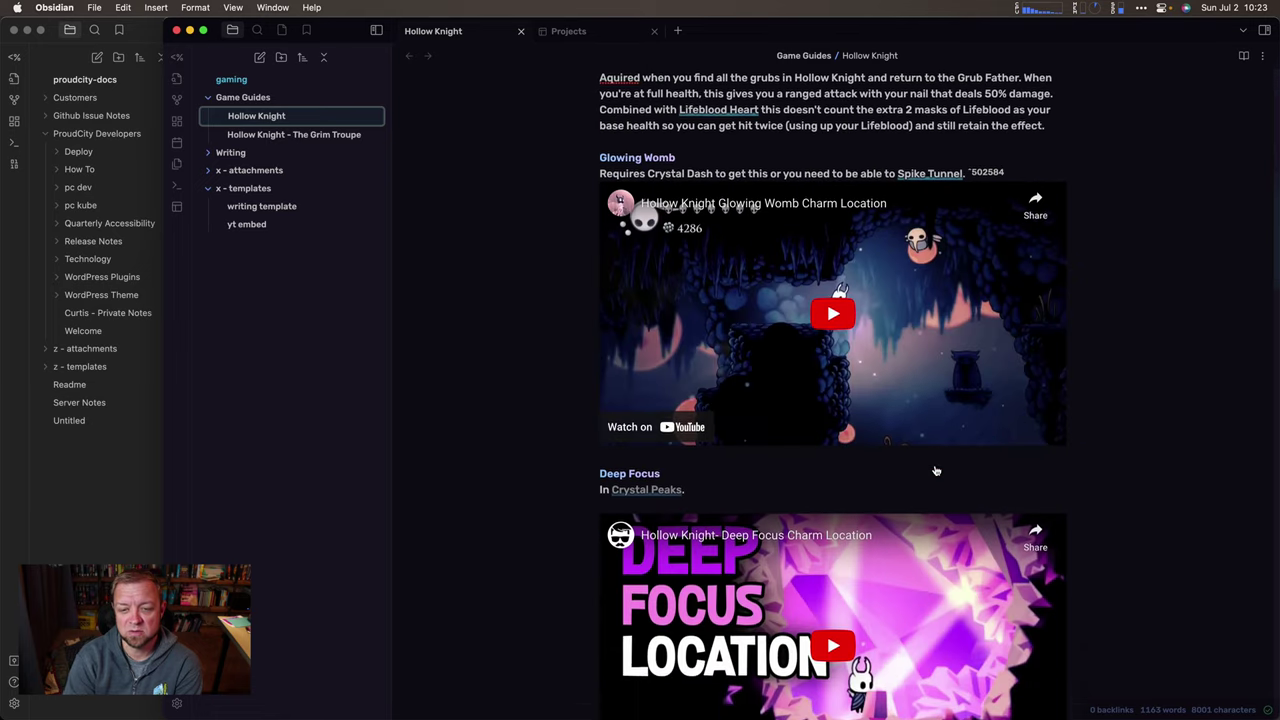
scroll(936, 470, down, 20)
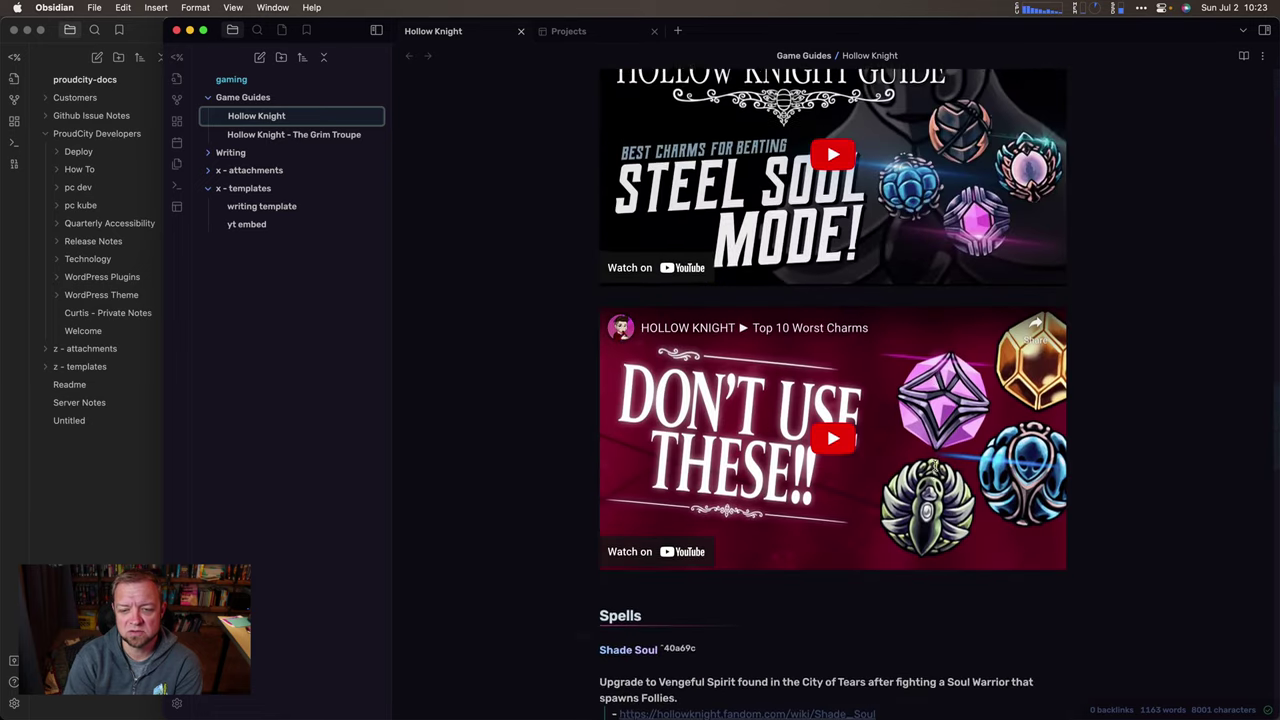
scroll(935, 465, down, 15)
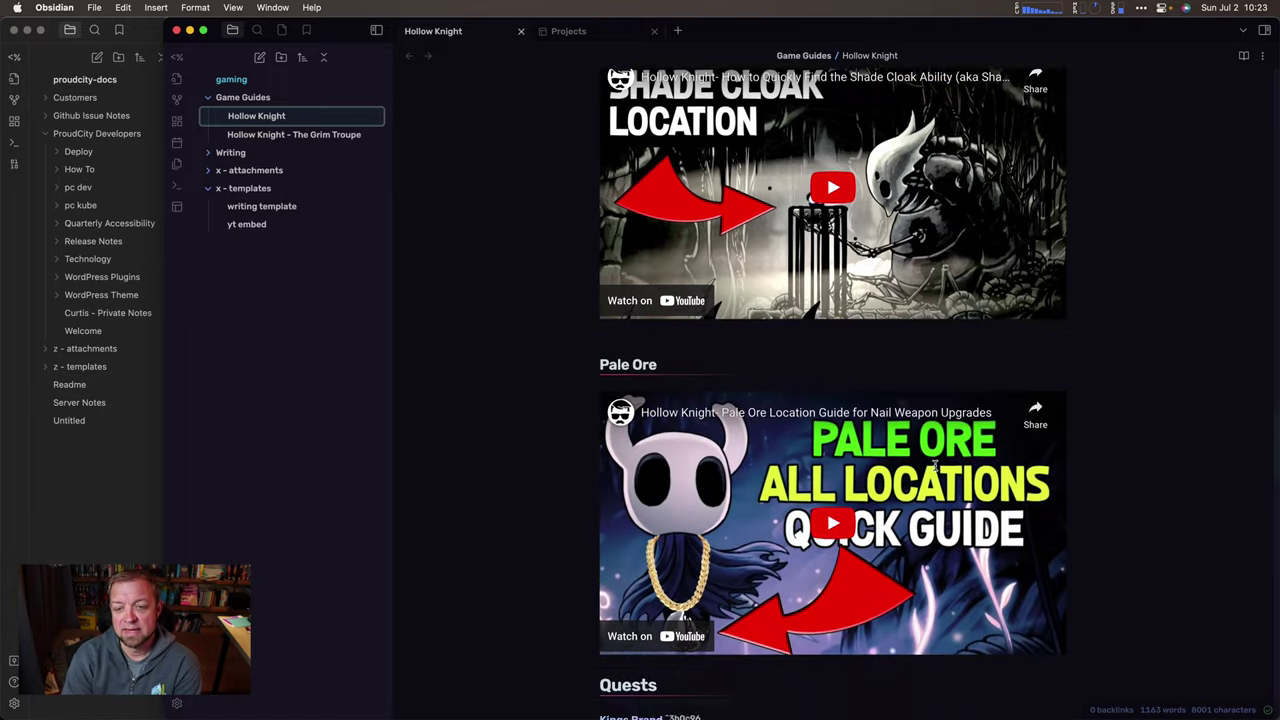
scroll(935, 465, down, 8)
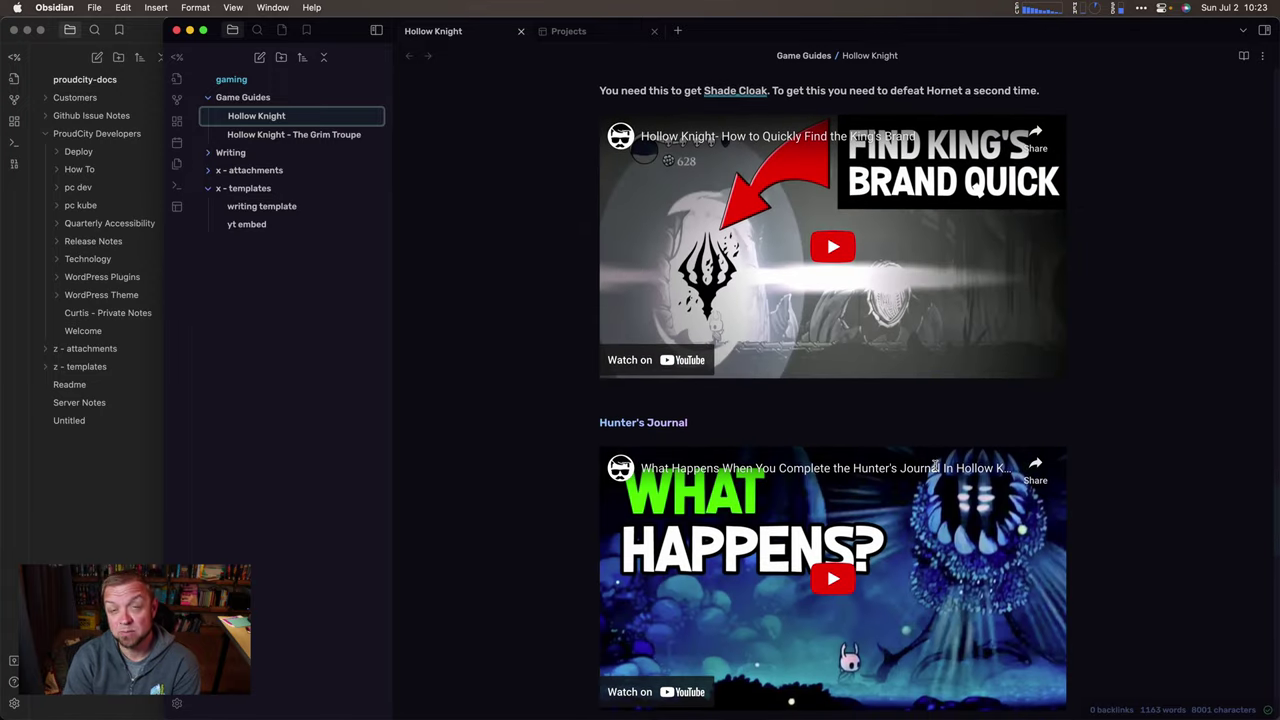
scroll(935, 465, up, 20)
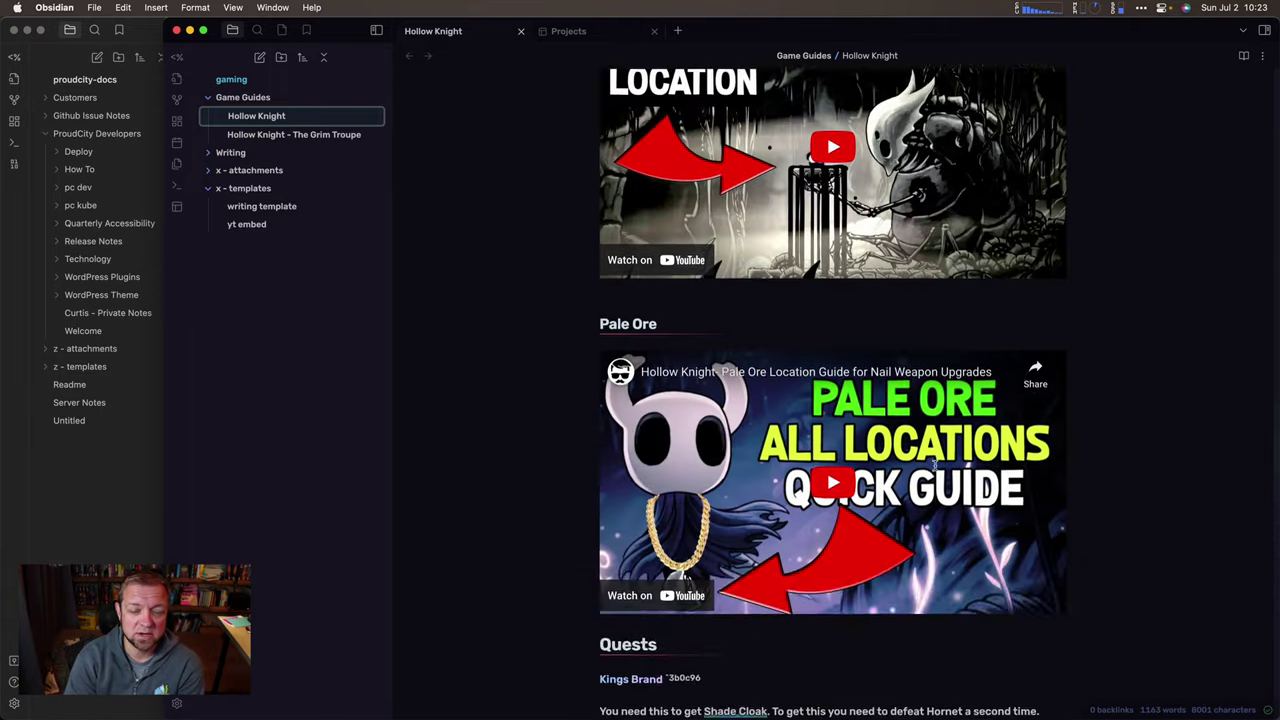
scroll(935, 465, up, 5)
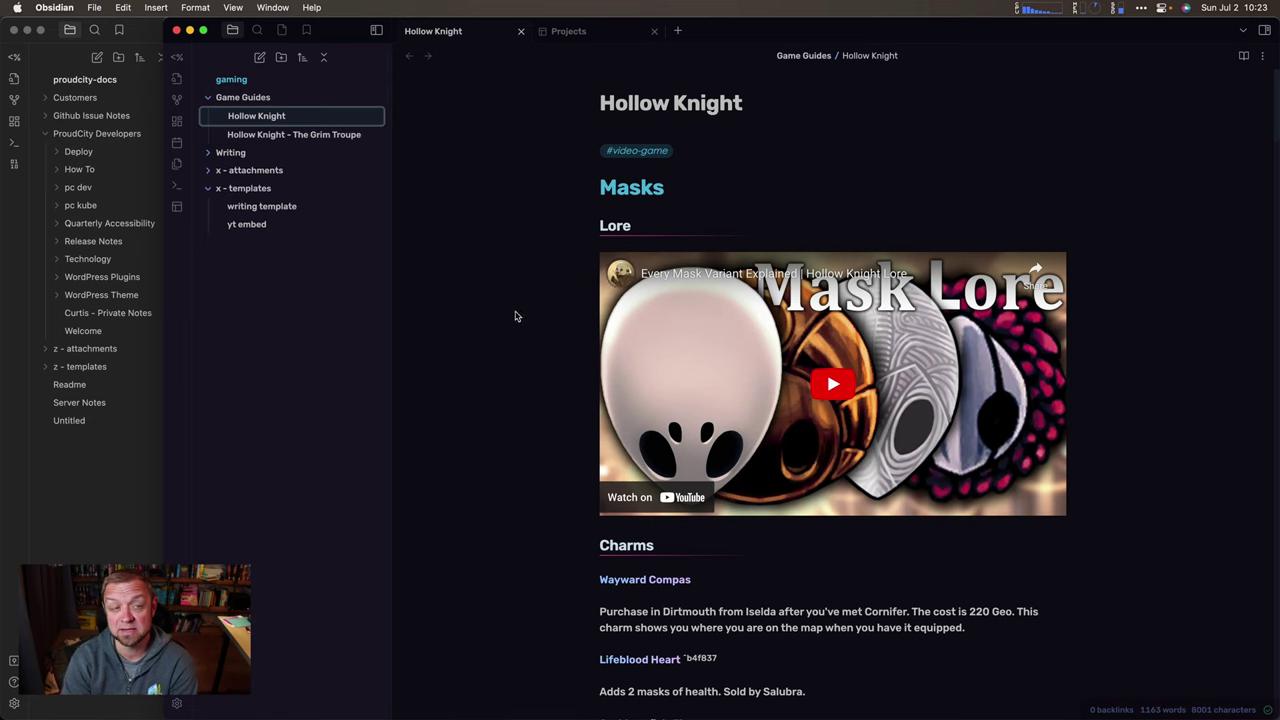
- Open the 8bitdo, Humble Choice and JSAUX notes, ending on Travelling with the Switch and Kids
click(215, 152)
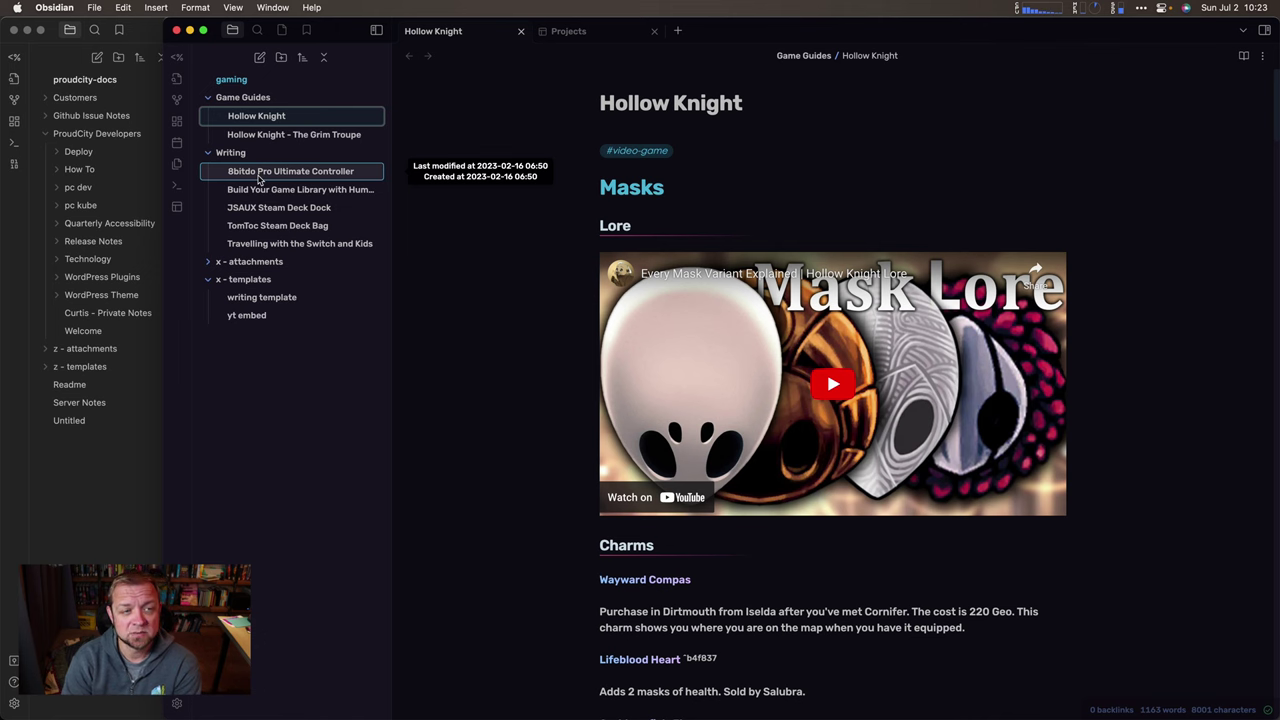
click(258, 175)
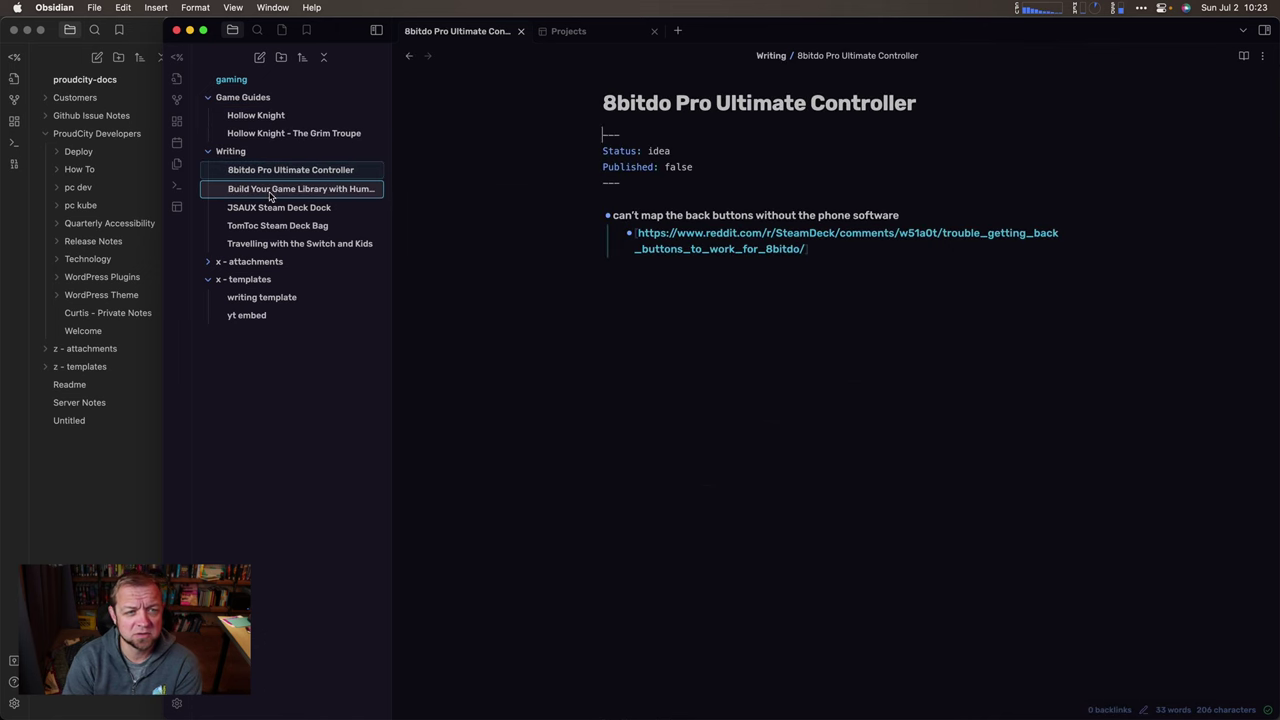
click(269, 194)
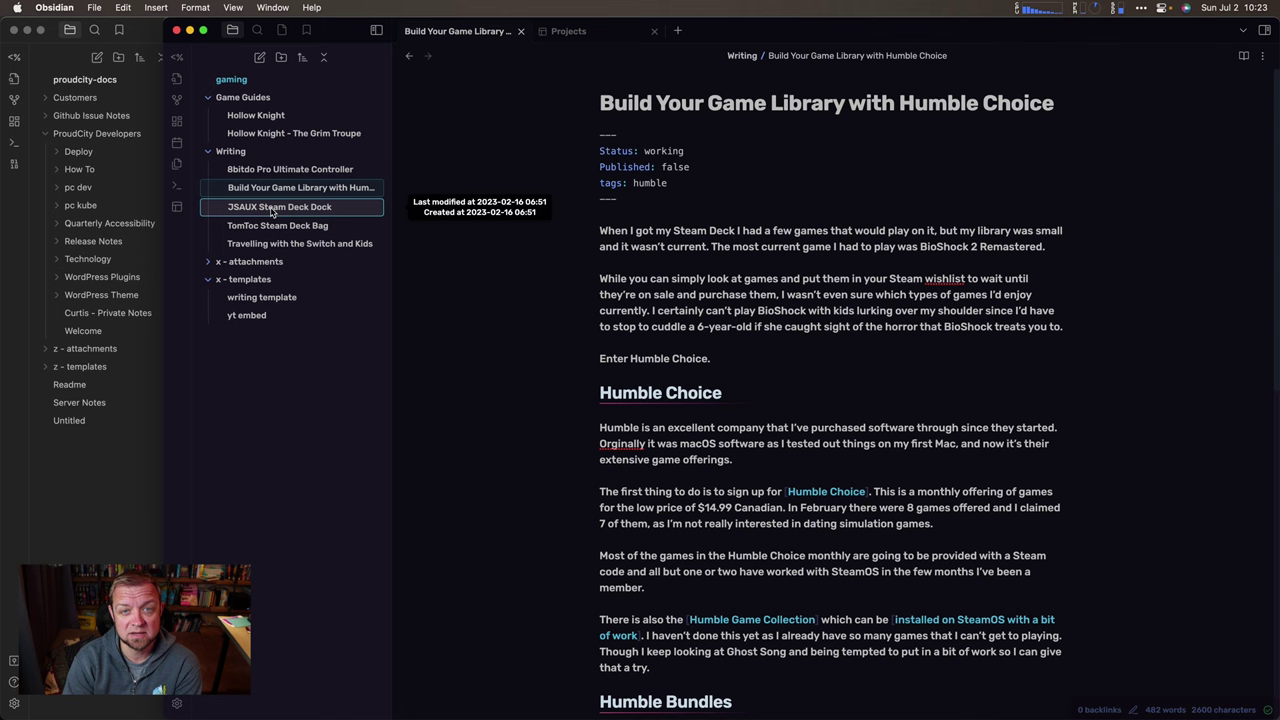
click(272, 210)
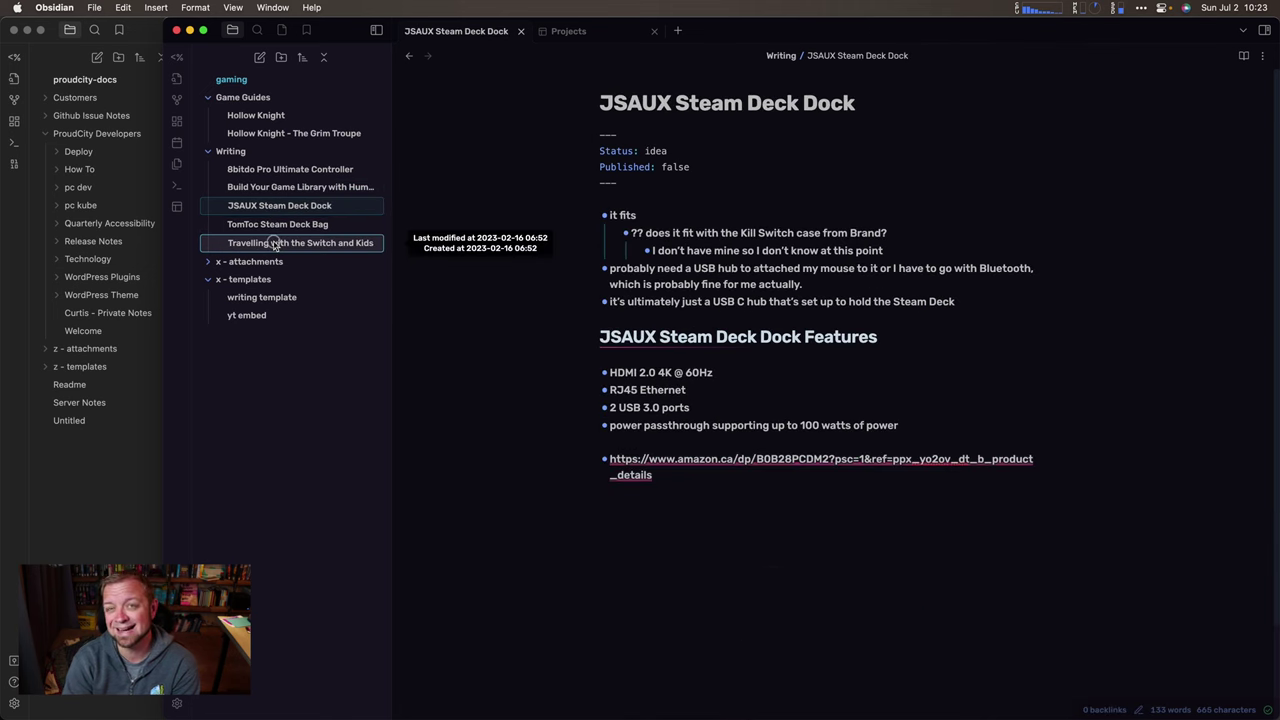
click(274, 245)
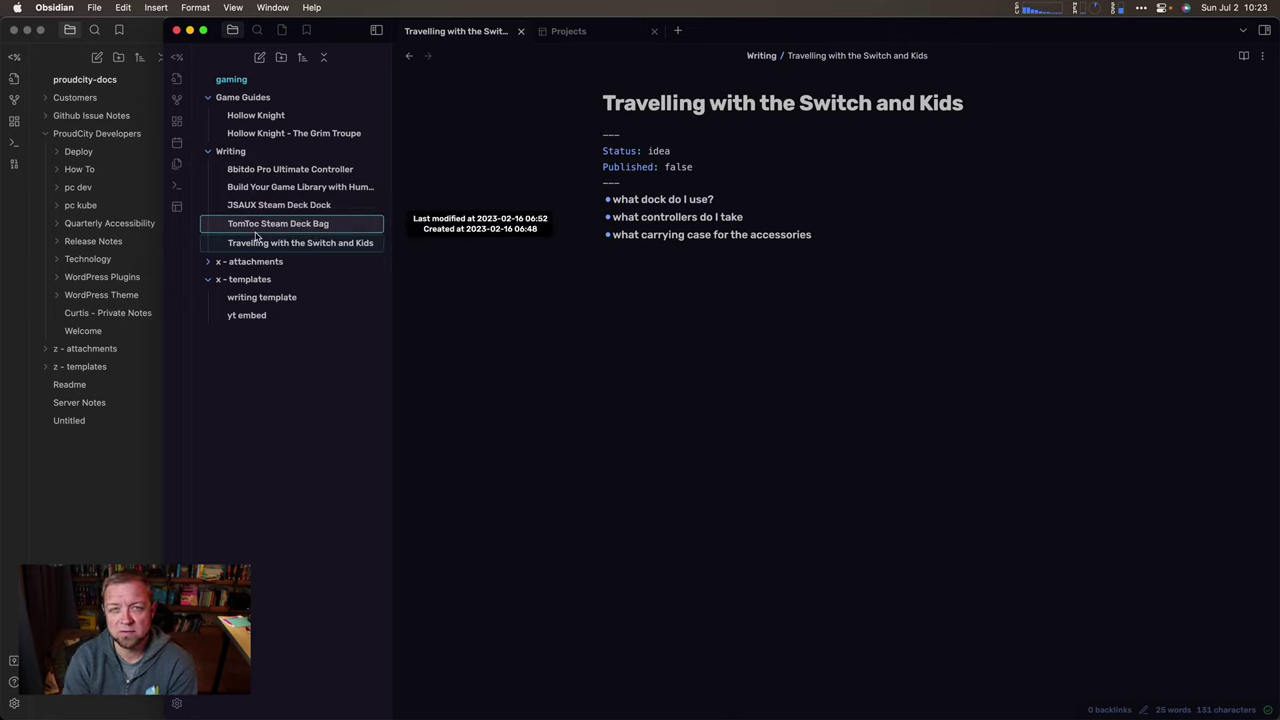
- In the main vault, switch the Projects board to Code view, then to Member view
mouse_move(255, 236)
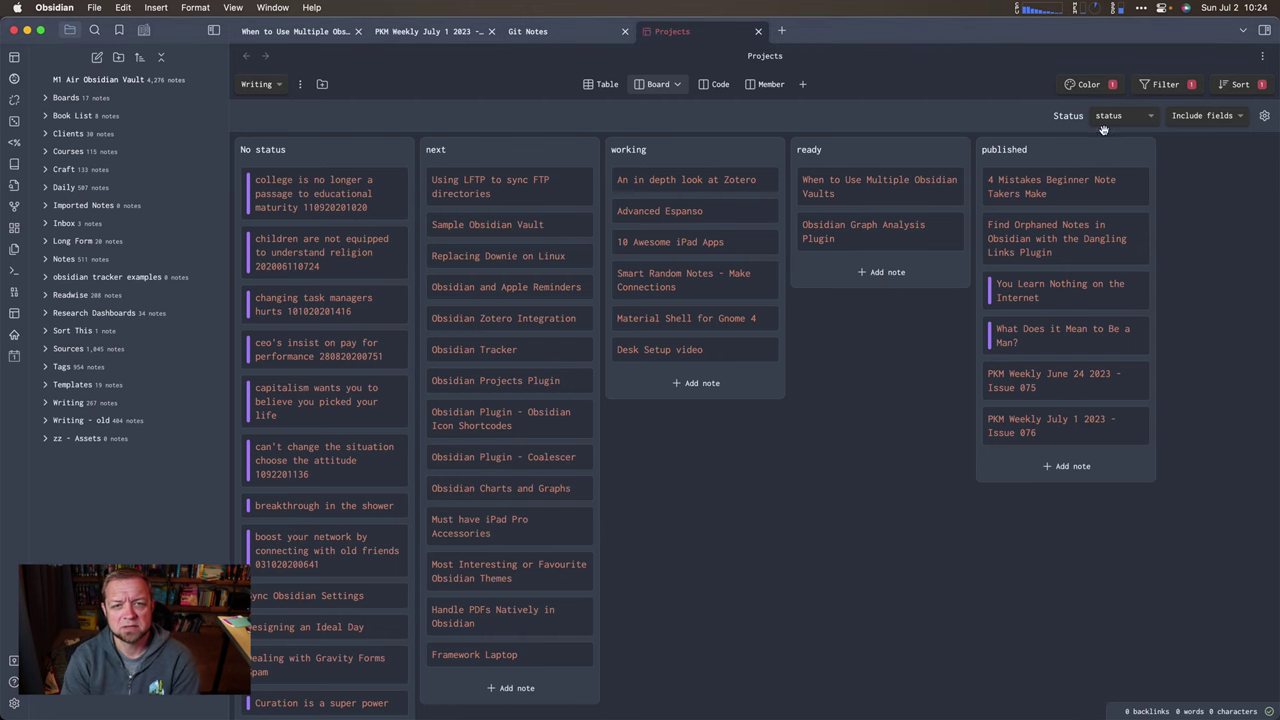
click(719, 85)
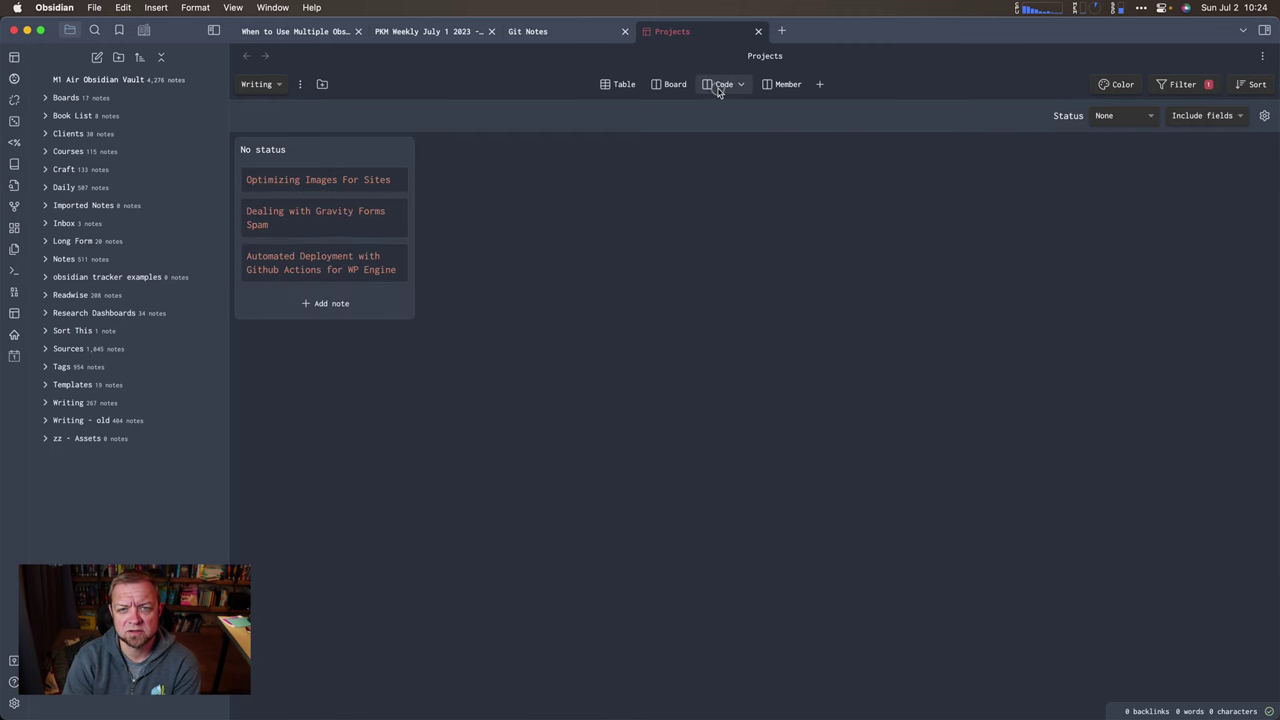
click(788, 86)
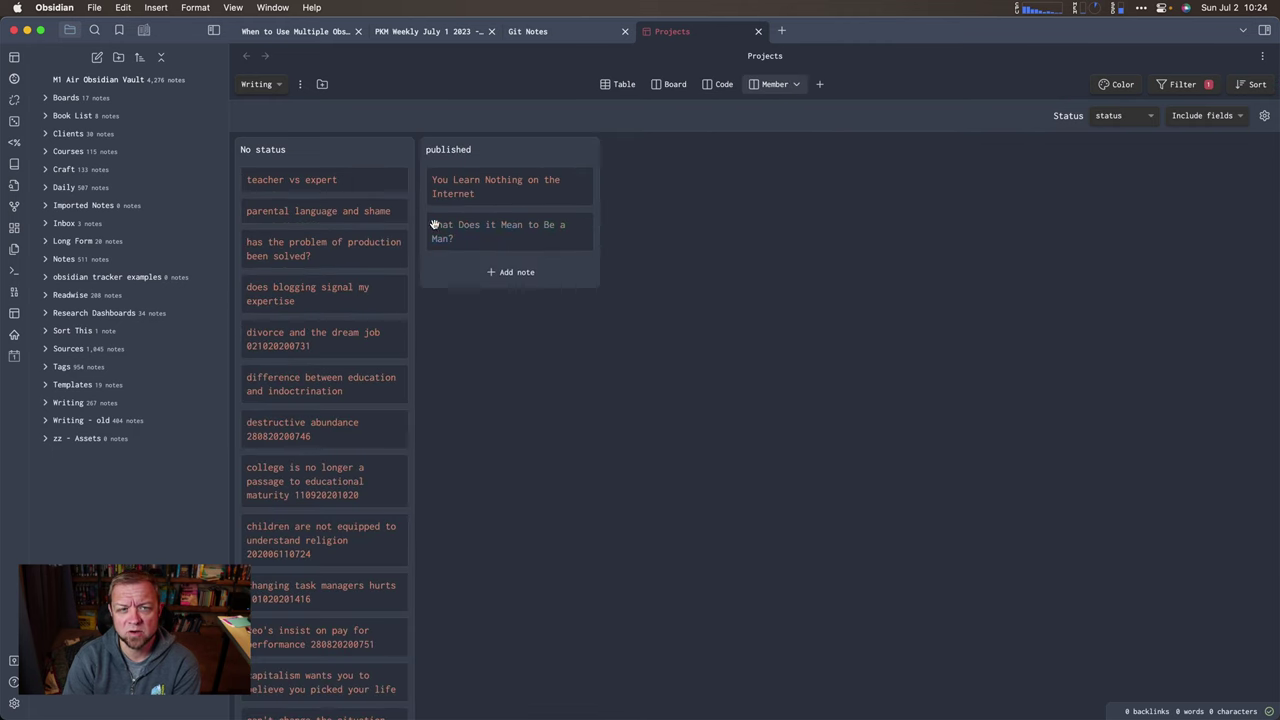